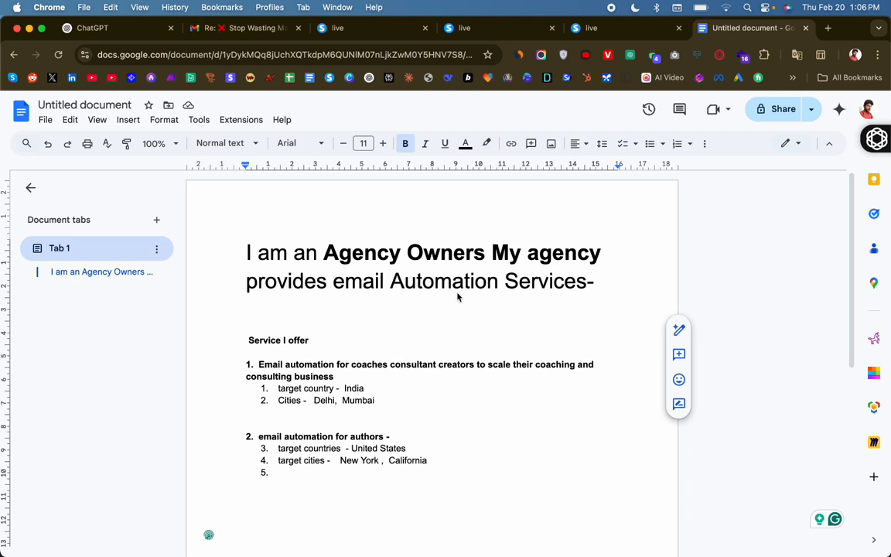
- Review the agency description and the first listed service with its audience, target country and cities
scroll(328, 331, "down", 1)
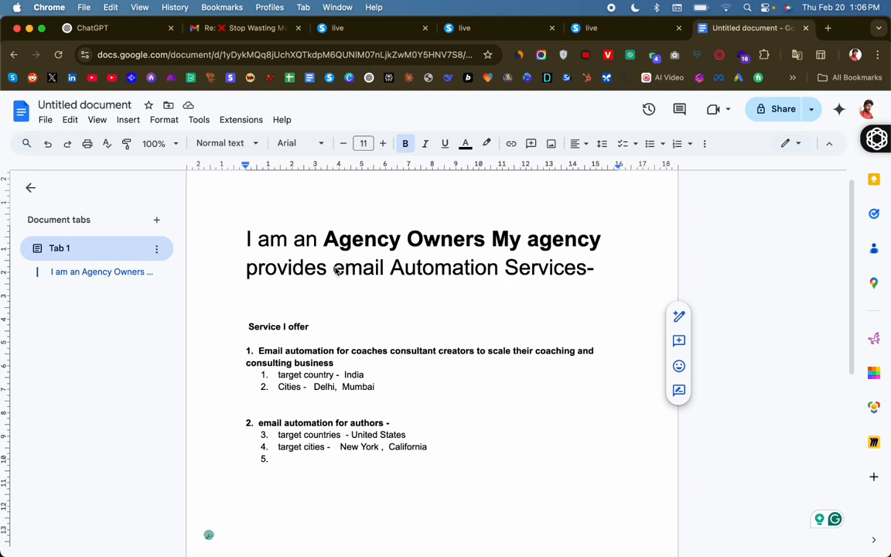
left_click_drag(334, 268, 584, 274)
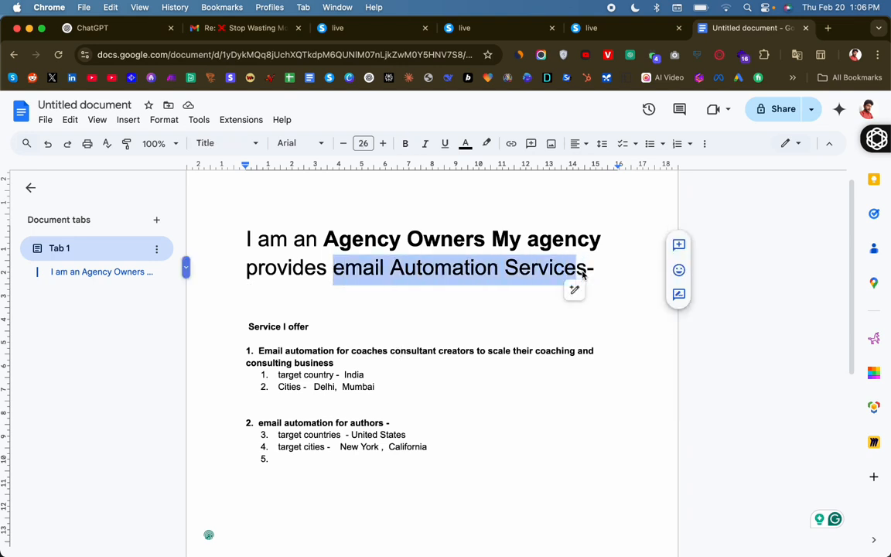
left_click(415, 296)
scroll(381, 379, "down", 2)
scroll(382, 379, "down", 1)
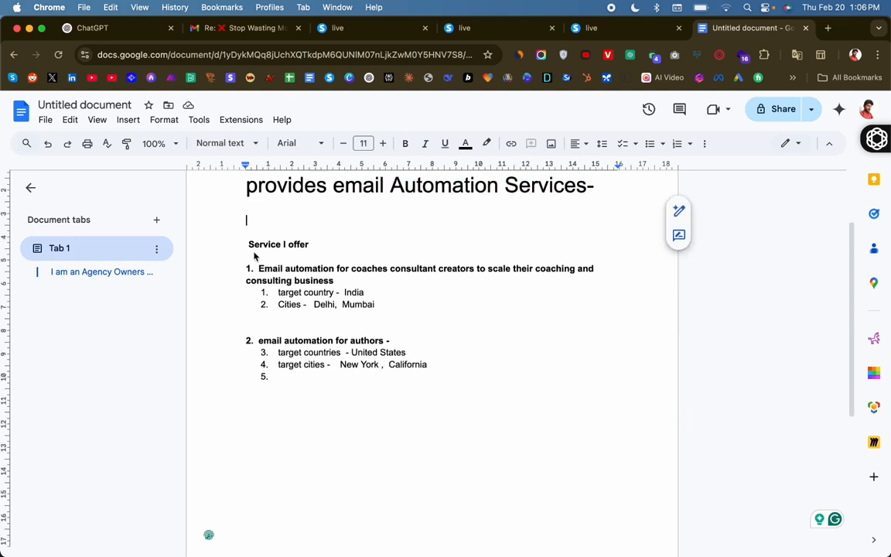
left_click(260, 269)
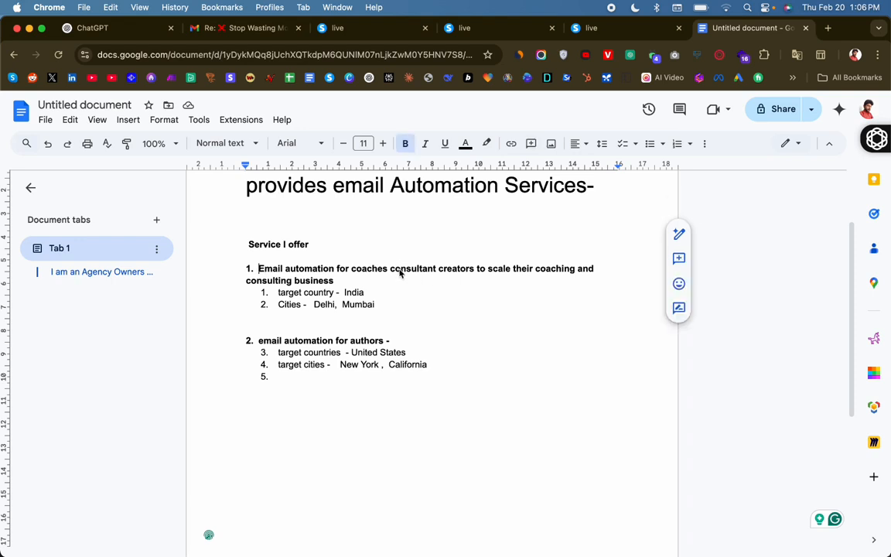
left_click(465, 273)
left_click(507, 296)
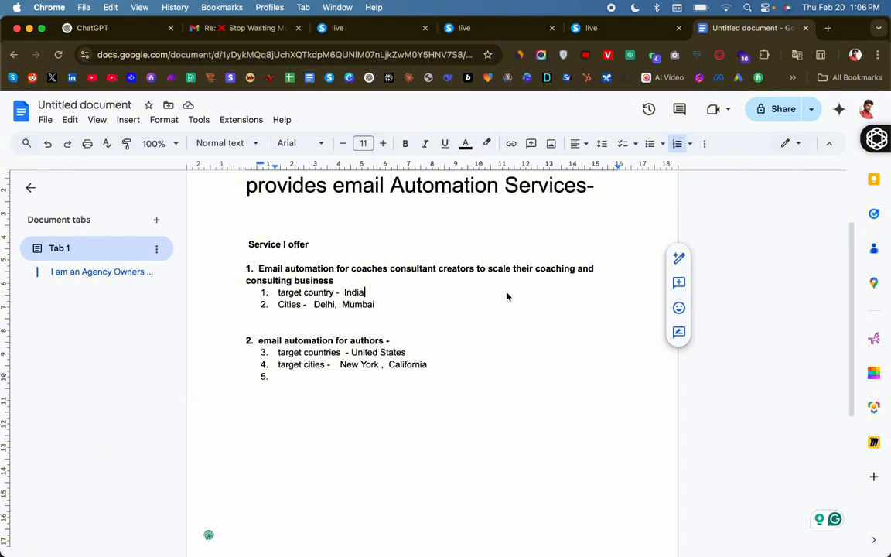
left_click(410, 303)
scroll(400, 302, "down", 1)
double_click(284, 282)
left_click_drag(284, 282, 340, 282)
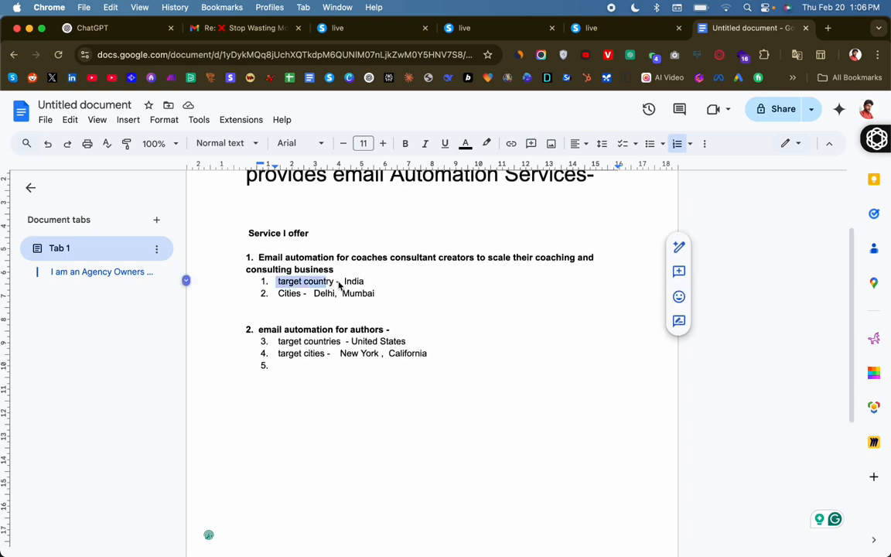
left_click(340, 282)
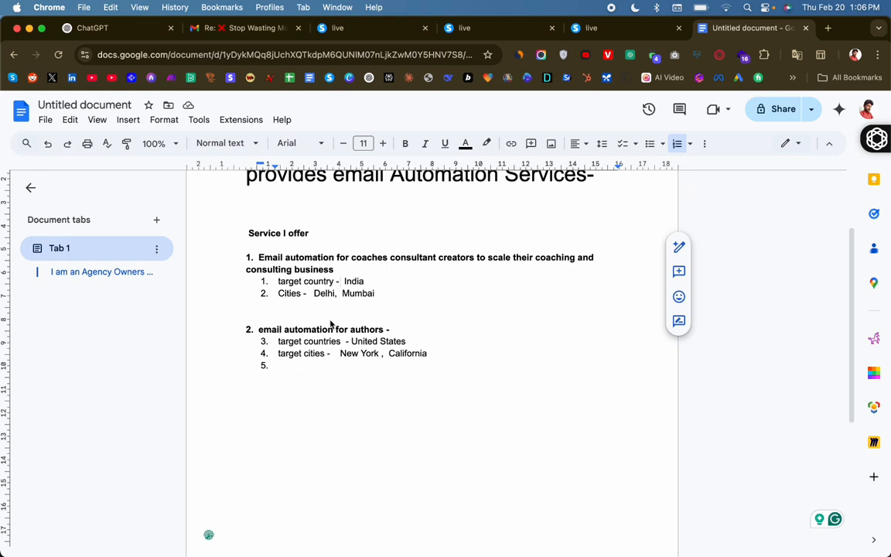
- Examine the second service, email automation for authors, and its target country and cities, comparing it with the first service
scroll(370, 344, "down", 2)
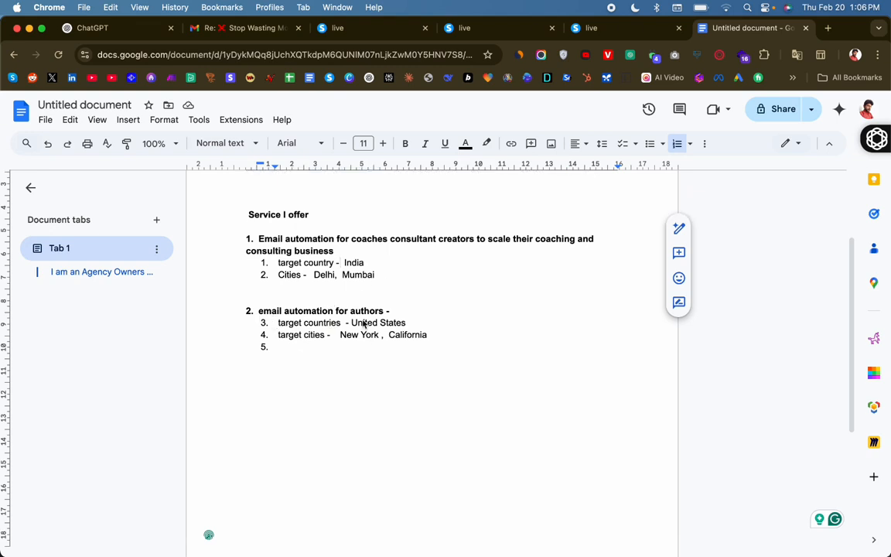
scroll(345, 329, "down", 1)
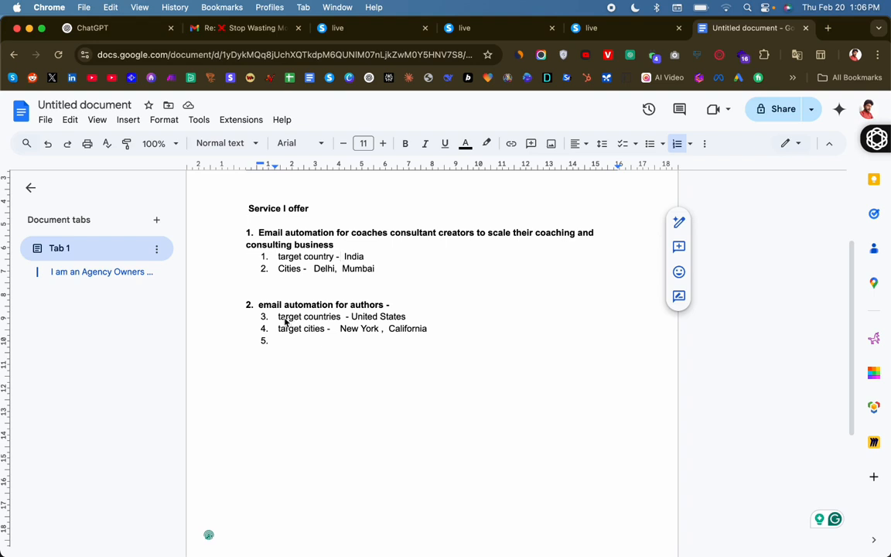
double_click(357, 306)
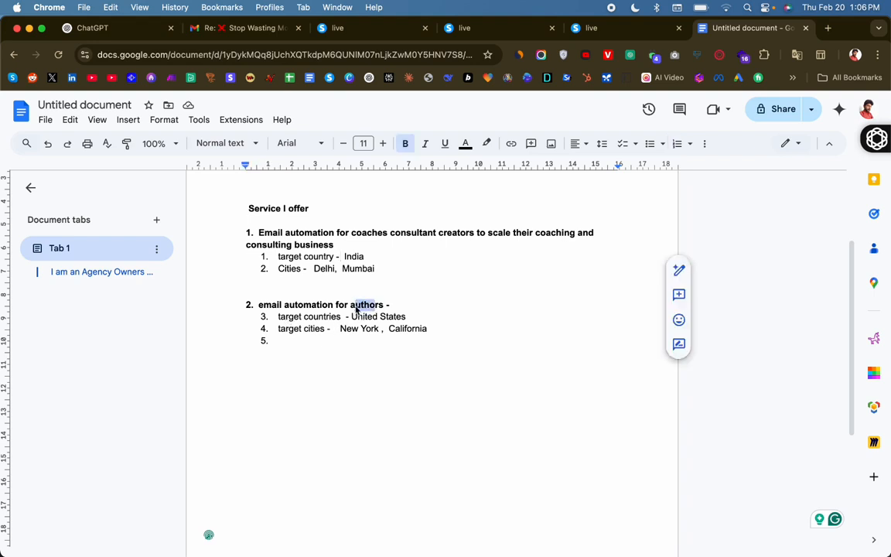
left_click(352, 307)
left_click_drag(351, 316, 412, 317)
left_click(328, 348)
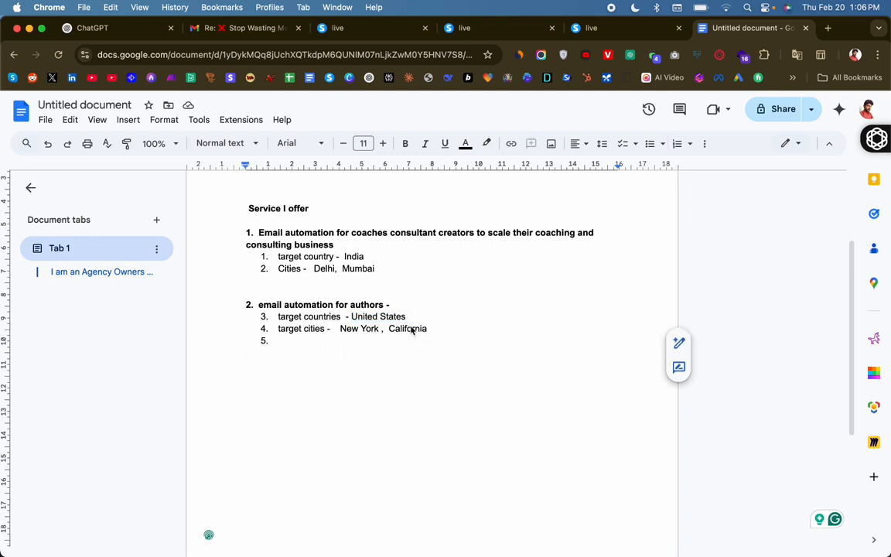
scroll(450, 272, "up", 2)
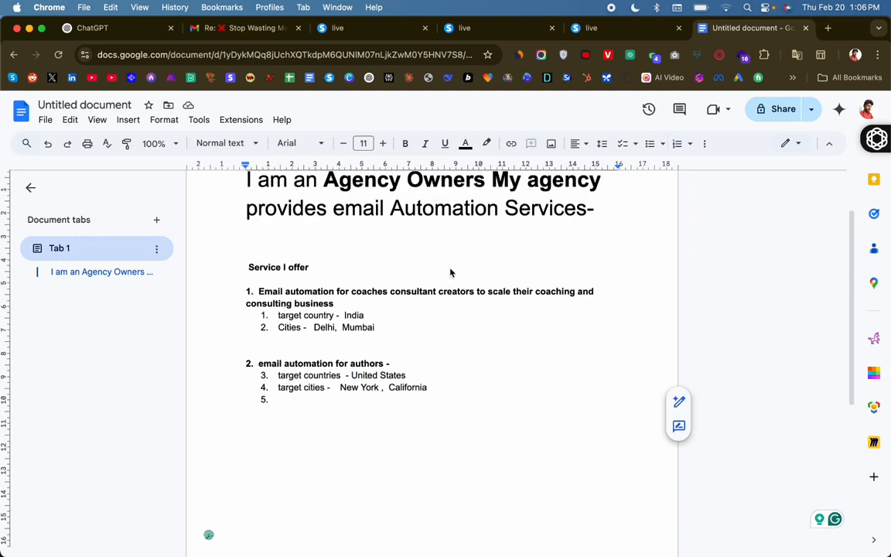
scroll(348, 263, "down", 2)
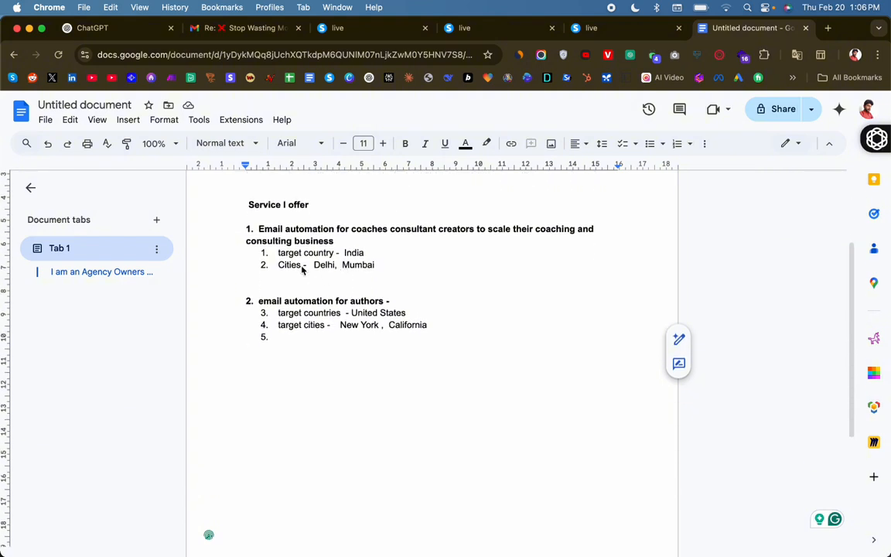
scroll(377, 247, "up", 1)
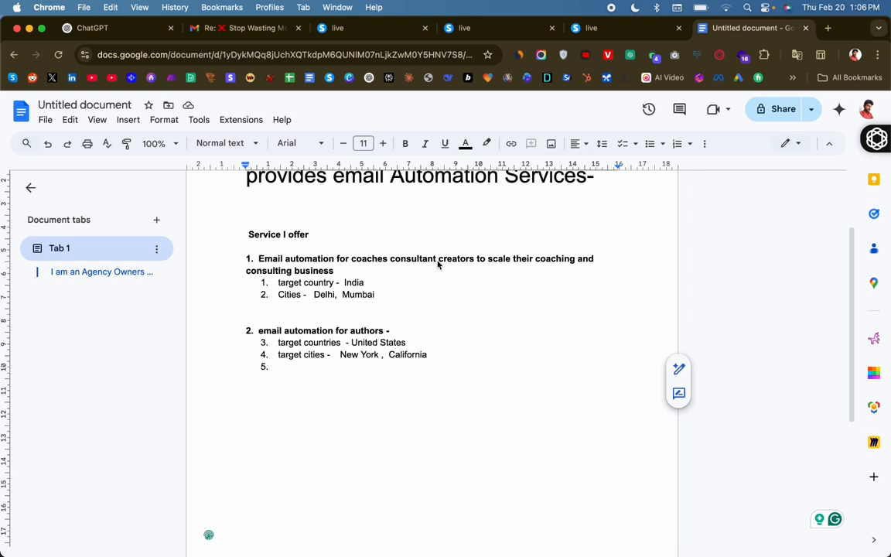
- Copy "creators" from the first service and paste it as the searching keyword in the first DataScraper form
left_click_drag(439, 259, 474, 264)
key("super+c")
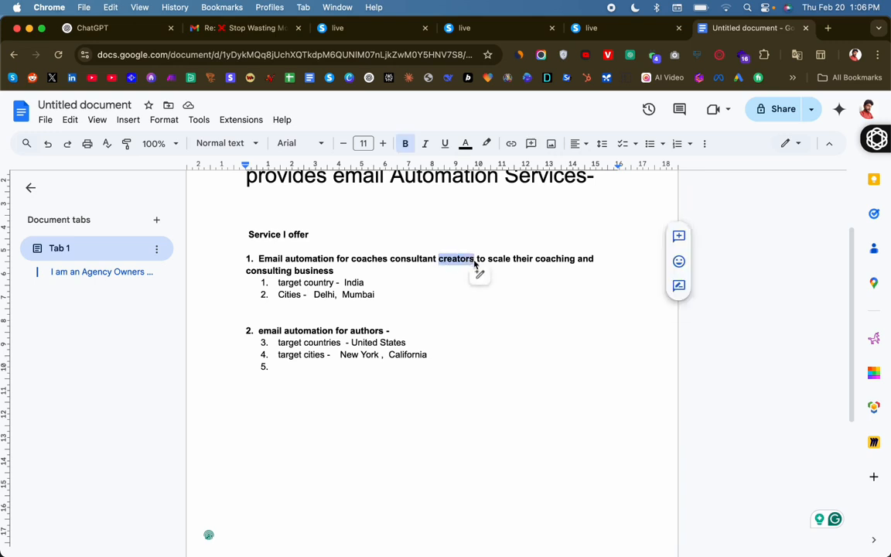
left_click(379, 31)
left_click(534, 257)
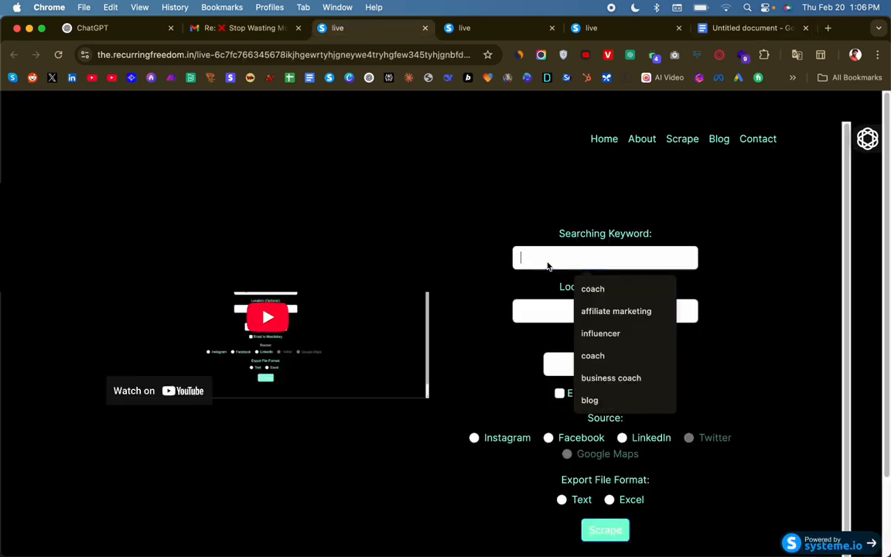
key("super+v")
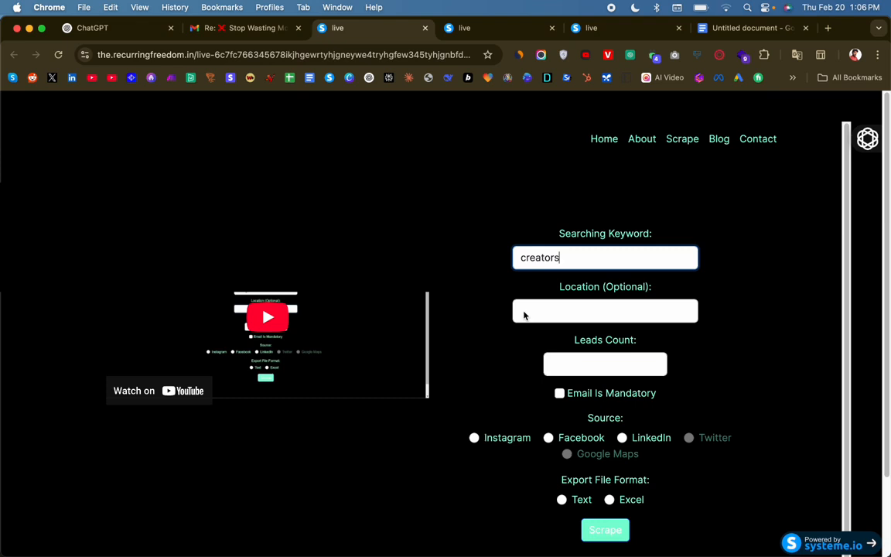
- Copy "Delhi" from the first service's cities in the Google Docs document and paste it as the location in the creators scrape form
left_click(524, 312)
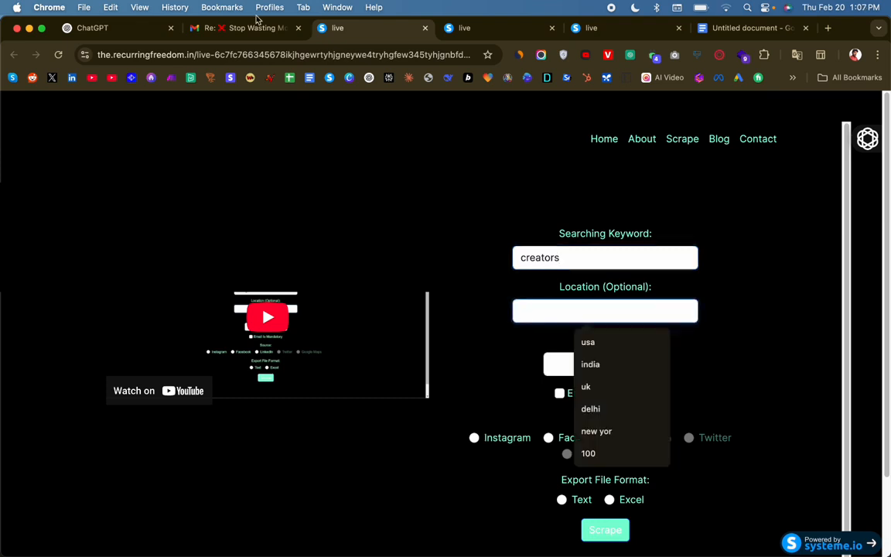
left_click(711, 31)
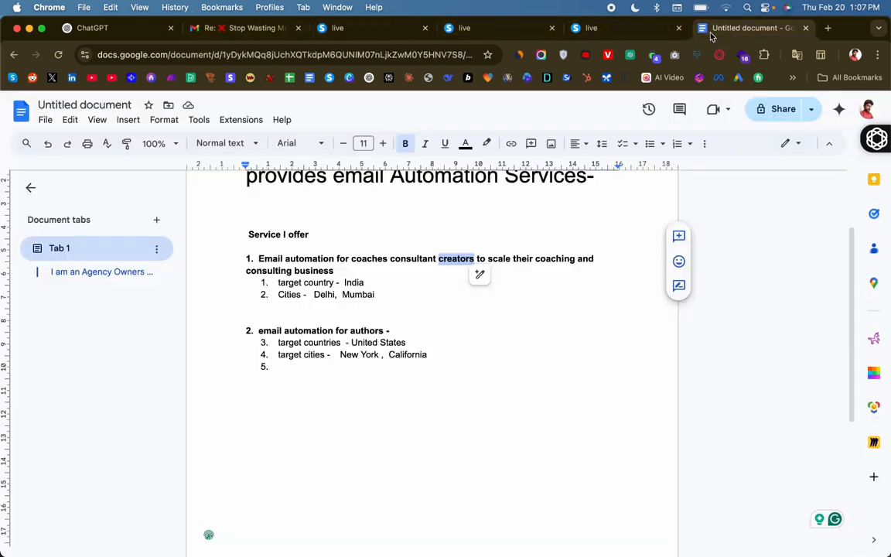
left_click(340, 295)
left_click_drag(314, 296, 335, 299)
key("super+c")
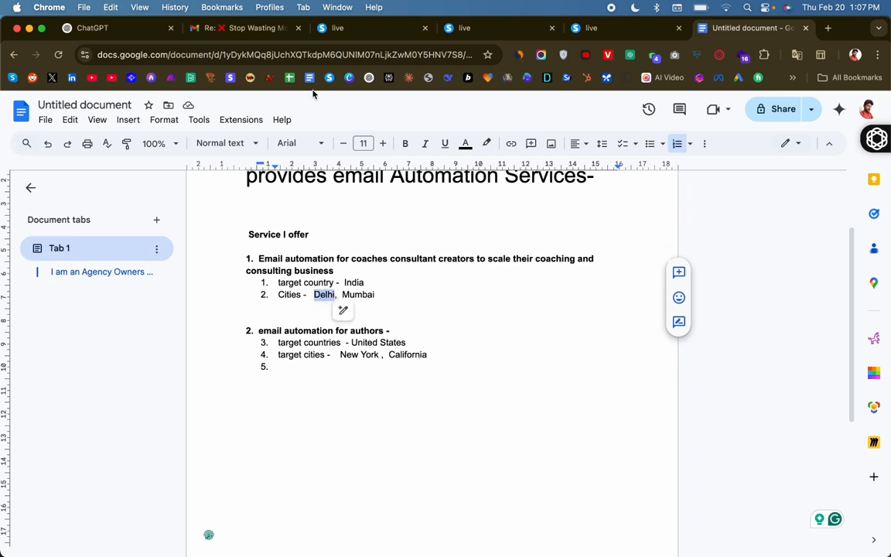
left_click(339, 28)
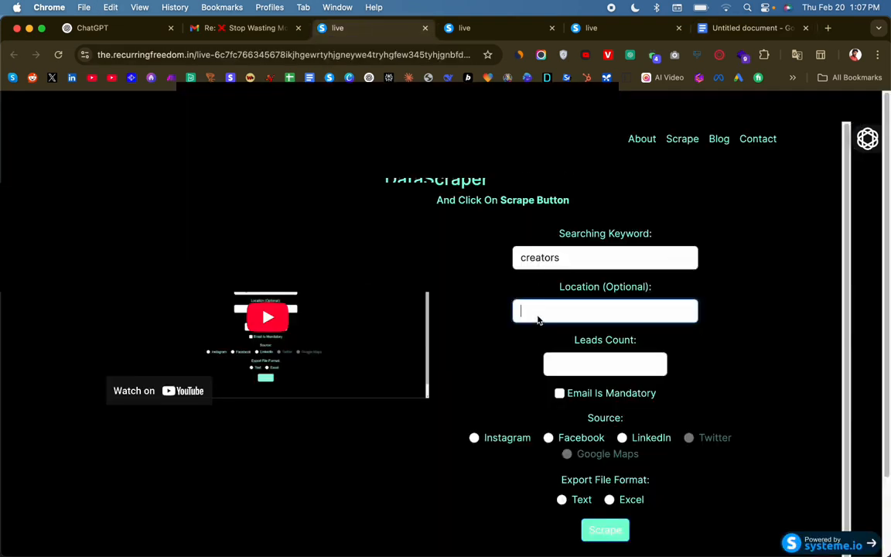
left_click(539, 318)
key("super+v")
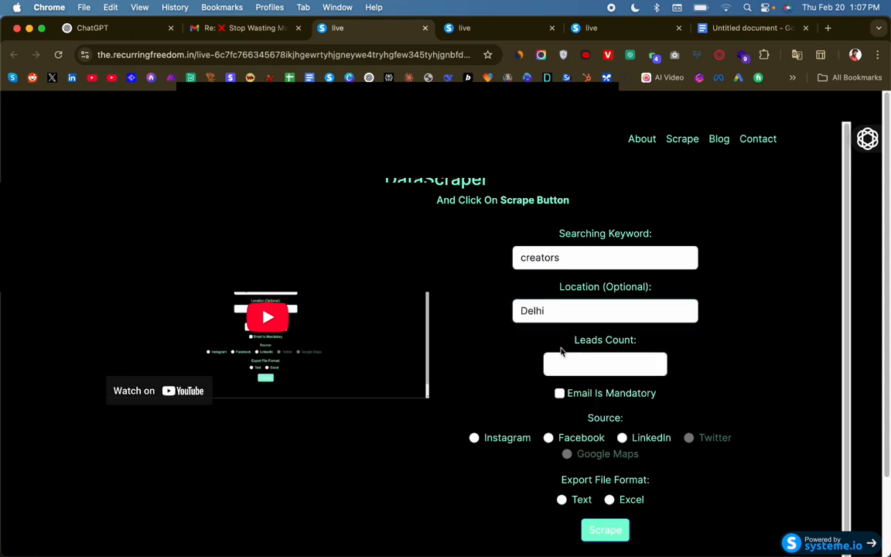
- Request 100 leads with mandatory email from Instagram, choose Excel export, and start the creators scrape
left_click(558, 370)
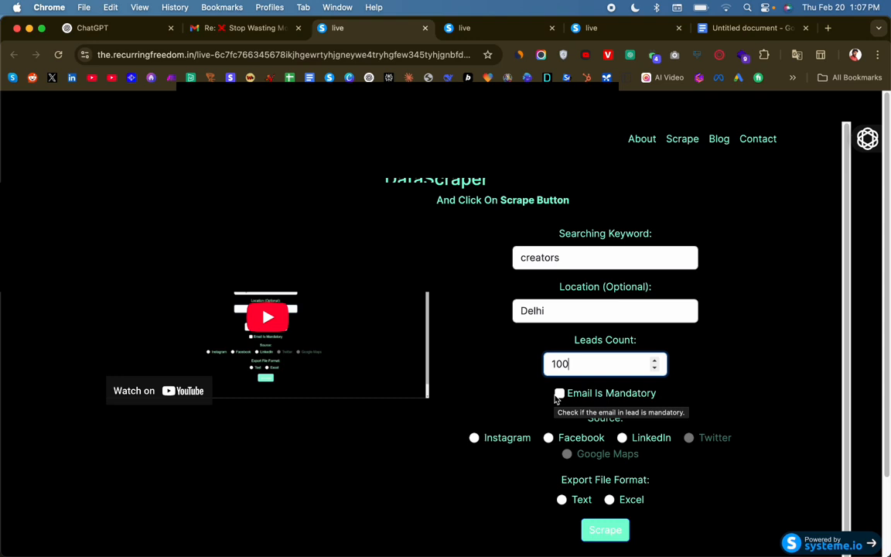
left_click(558, 394)
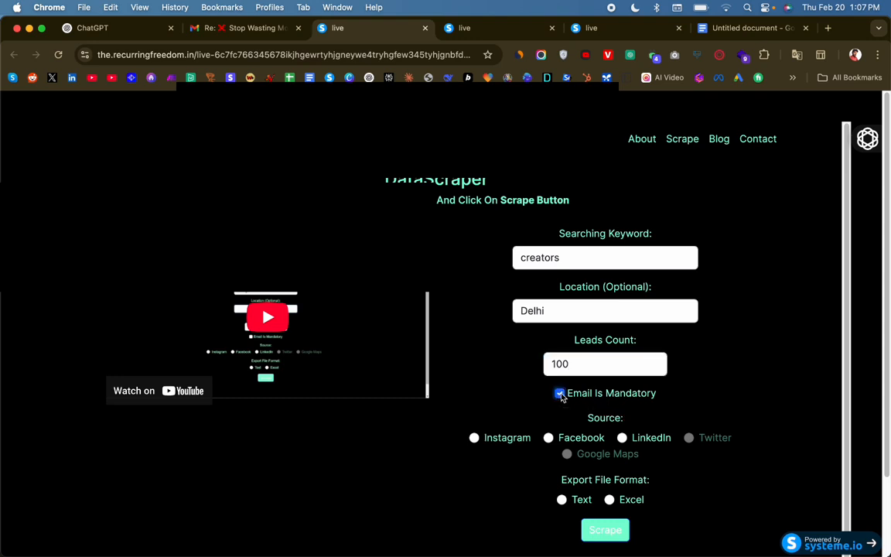
scroll(510, 428, "down", 1)
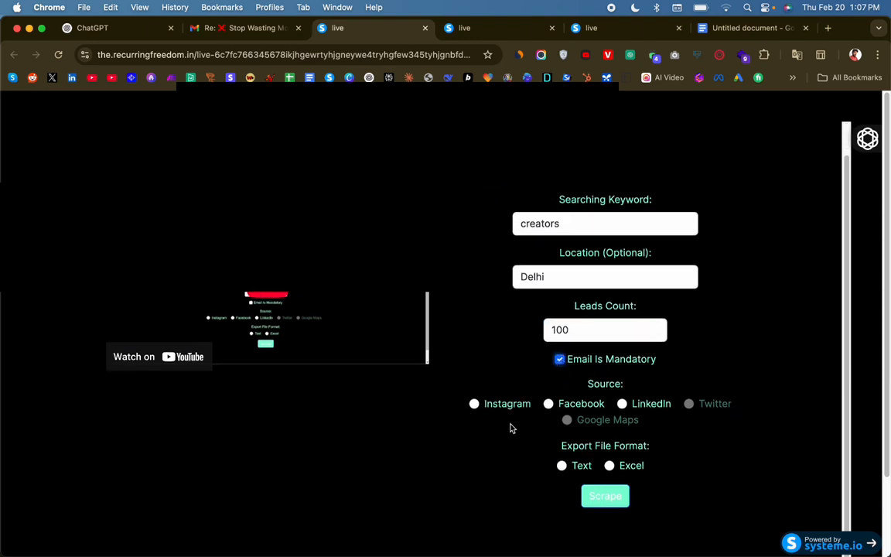
left_click(474, 404)
left_click(609, 466)
left_click(617, 495)
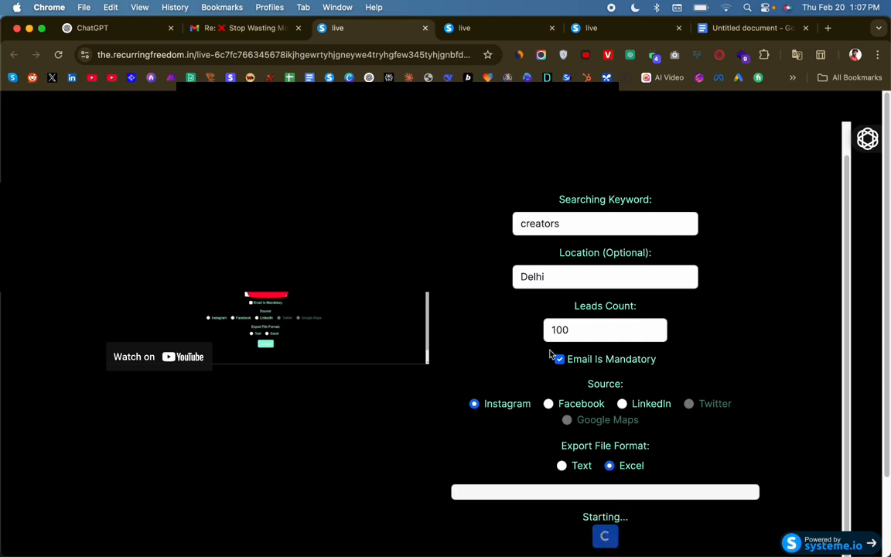
- Copy "authors" from the second service in the Google Docs document and paste it as the searching keyword in the second DataScraper form
left_click(719, 31)
left_click(290, 313)
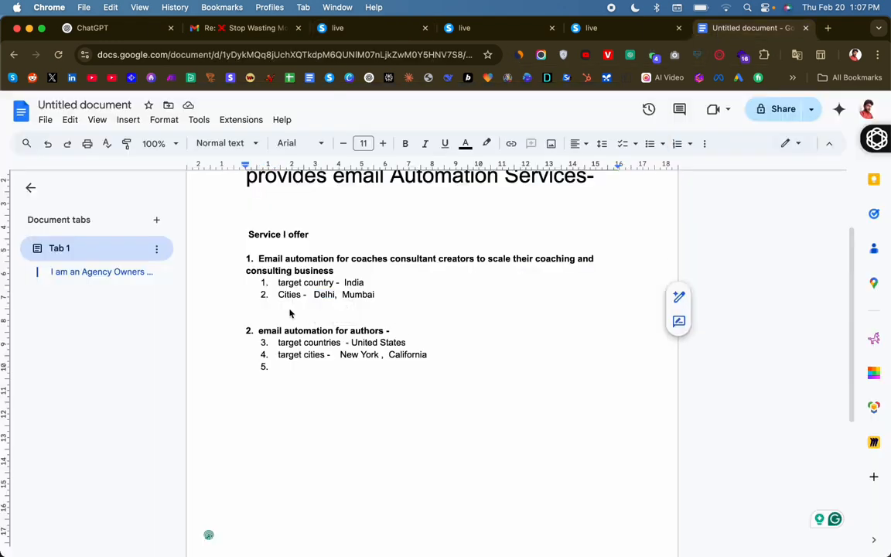
left_click(346, 342)
type("-")
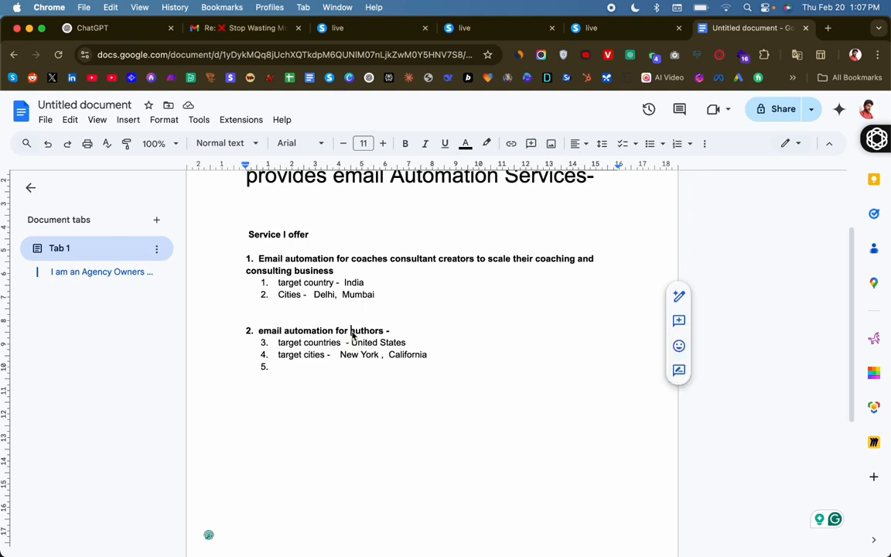
left_click_drag(351, 330, 382, 334)
key("super+c")
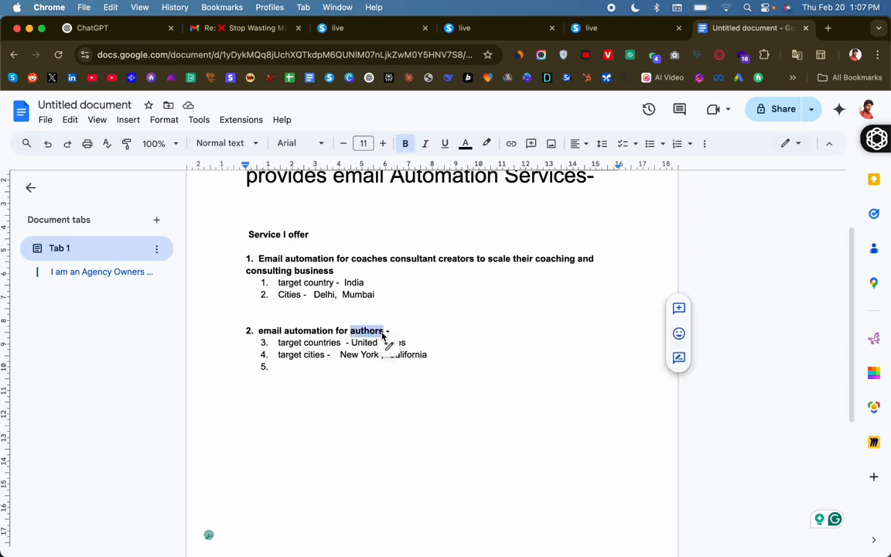
left_click(459, 33)
left_click(515, 255)
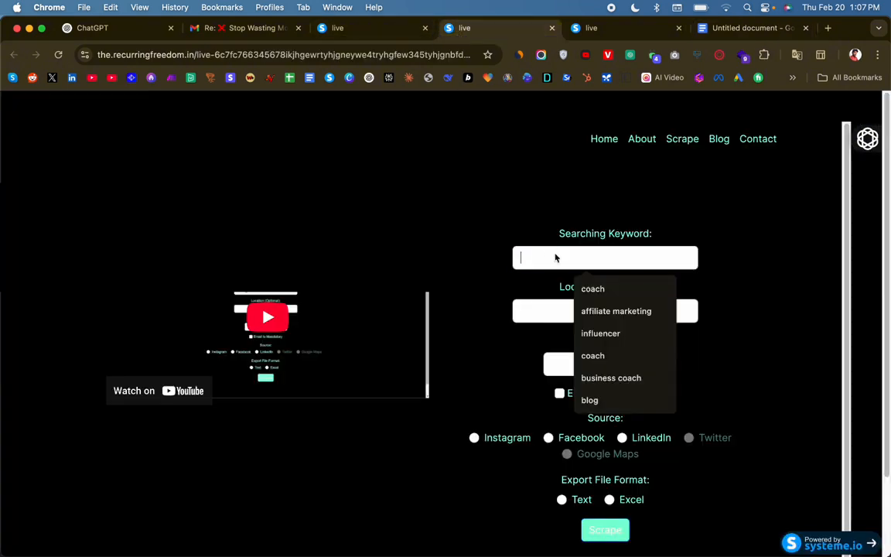
key("super+v")
- Set the location for the authors scrape to United States
left_click(526, 313)
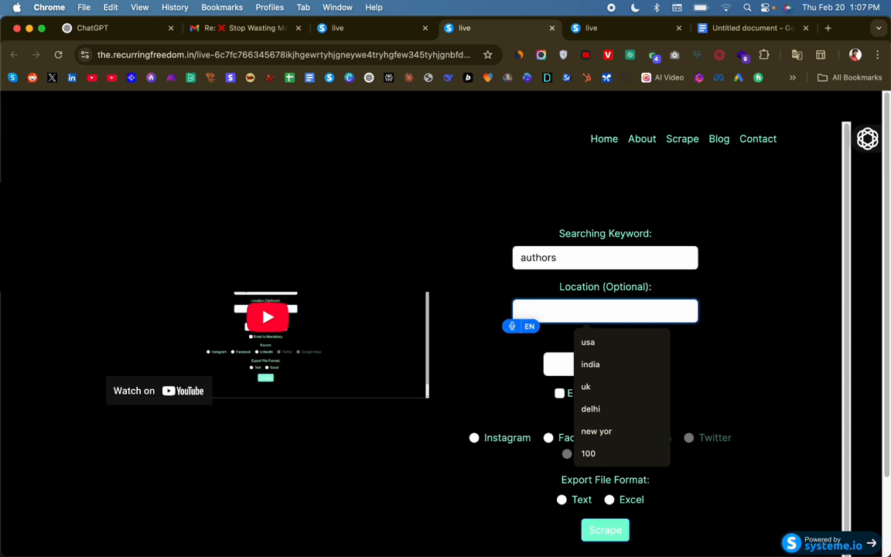
type("United States")
left_click(489, 350)
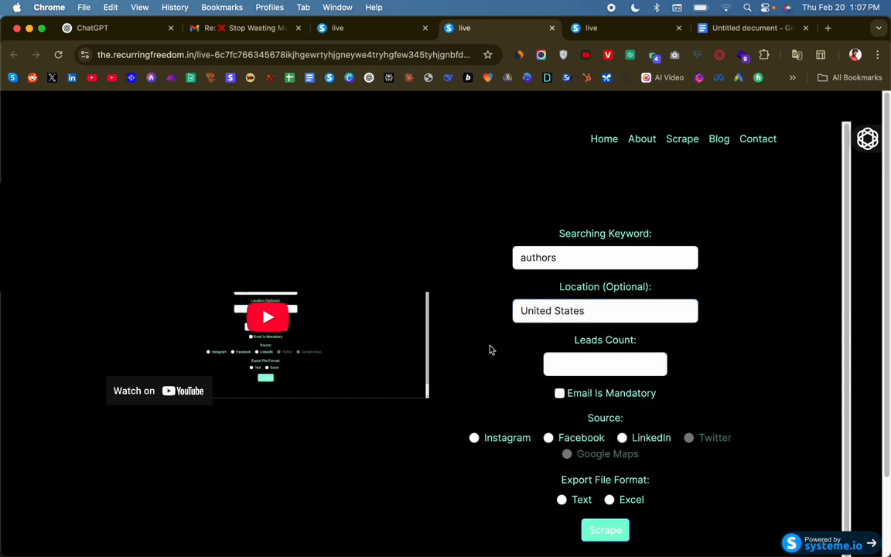
- Request 100 leads with mandatory email from Instagram, choose Excel export, and start the authors scrape
left_click(552, 362)
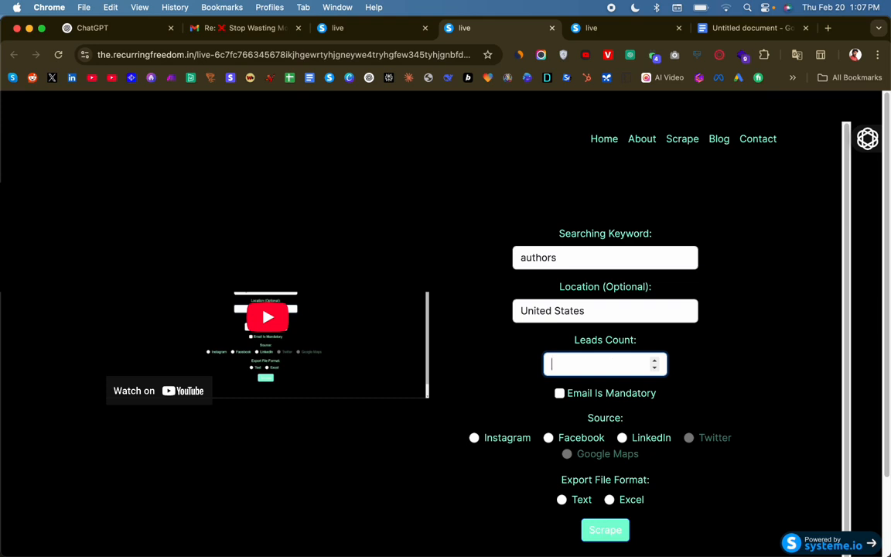
type("100")
left_click(559, 393)
left_click(508, 438)
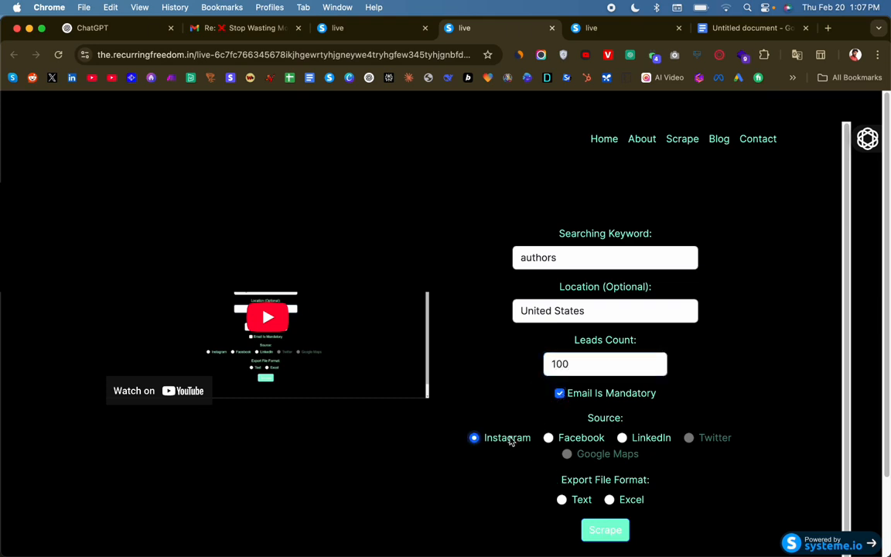
left_click(610, 500)
left_click(605, 530)
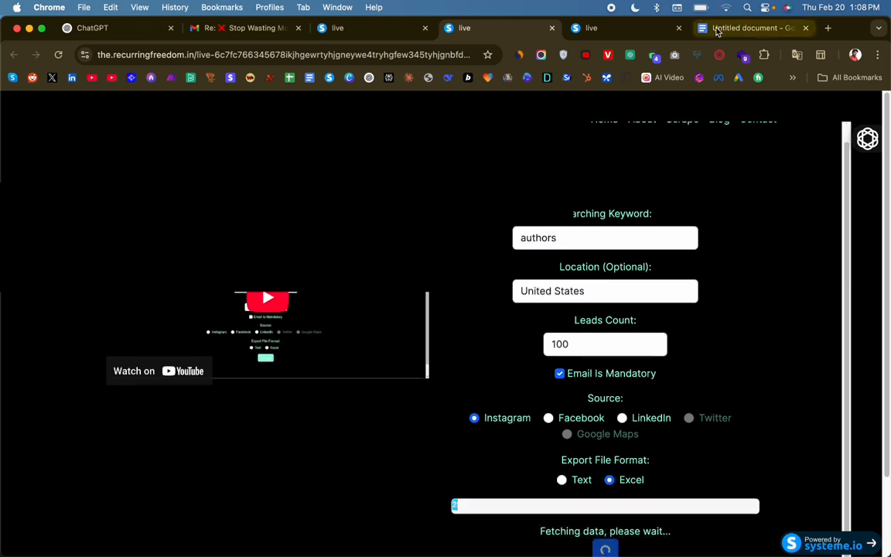
- Copy "coach" from the first service in the Google Docs document and paste it as the searching keyword in the third DataScraper form
left_click(746, 28)
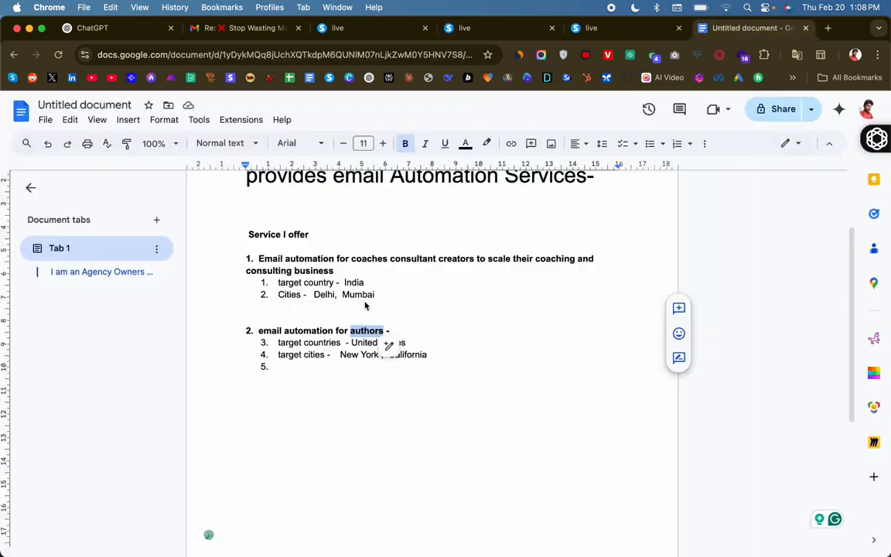
left_click(350, 261)
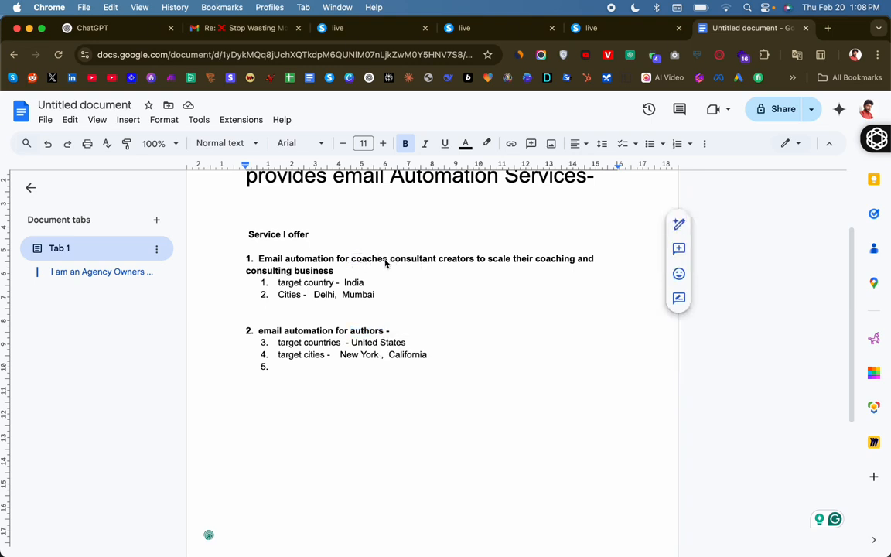
double_click(379, 261)
left_click(345, 262)
mouse_move(352, 261)
left_mouse_down()
mouse_move(384, 261)
mouse_move(352, 263)
left_mouse_up()
key("super+c")
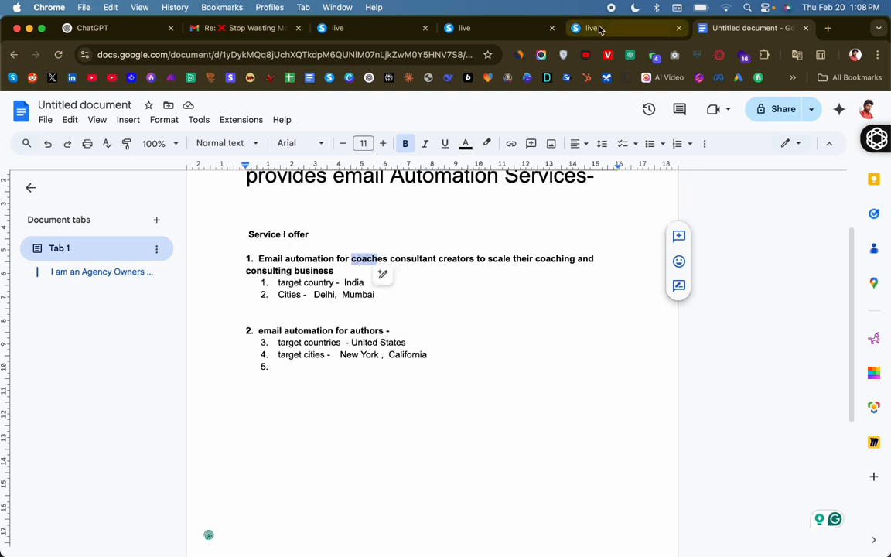
left_click(591, 28)
left_click(535, 224)
key("super+v")
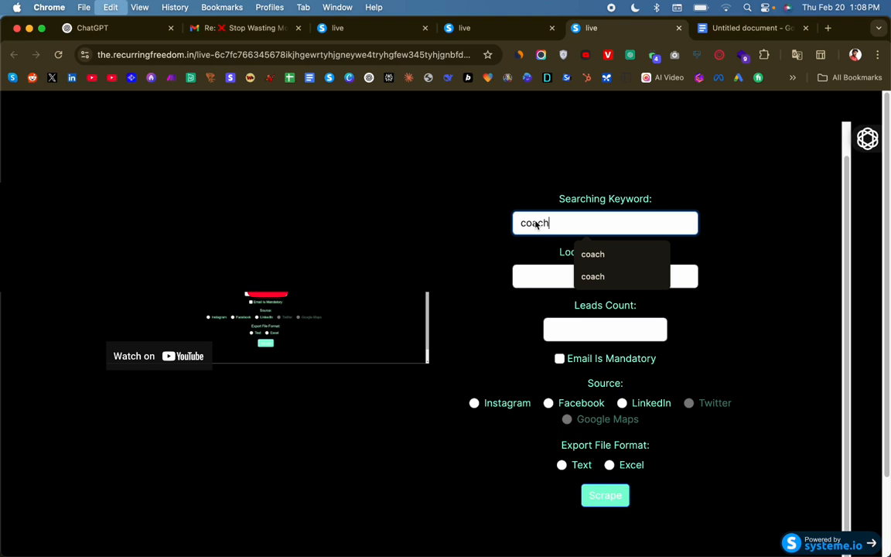
- Copy "California" from the authors service's target cities in the document and paste it as the location for the coach scrape
left_click(526, 277)
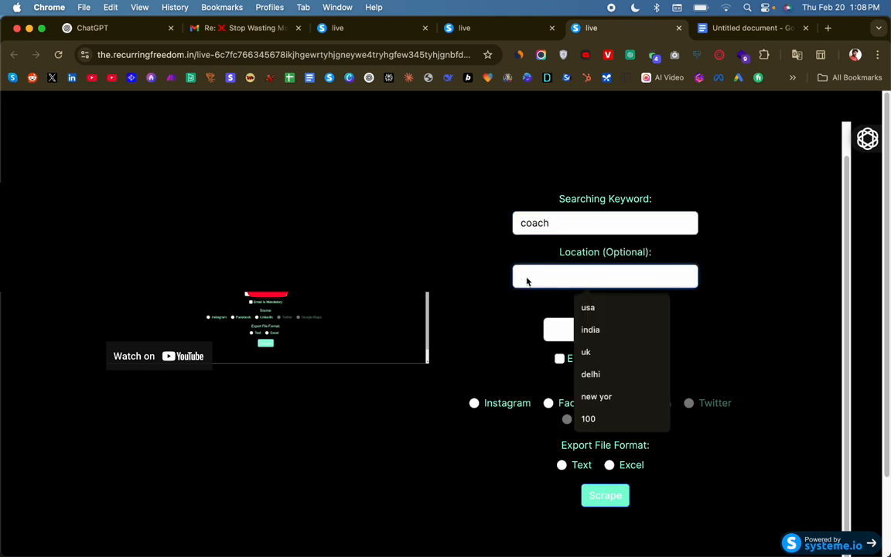
left_click(464, 29)
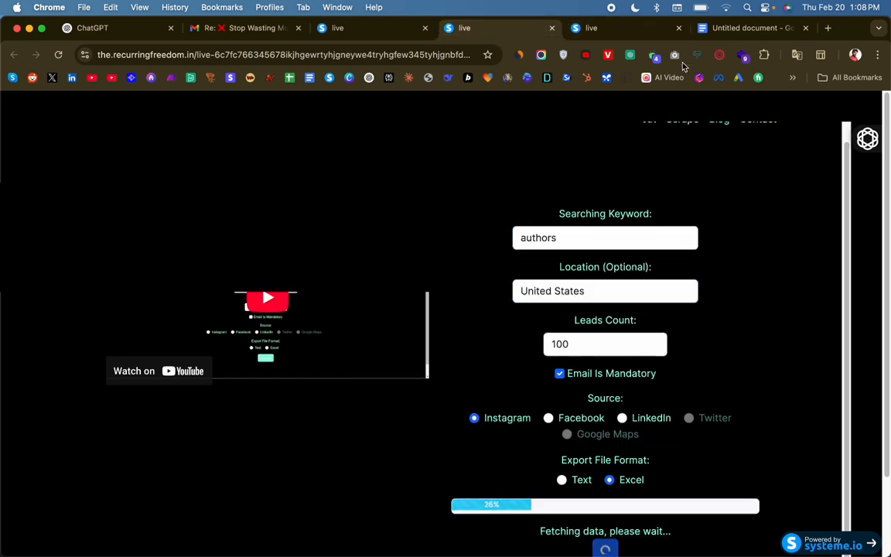
left_click(738, 28)
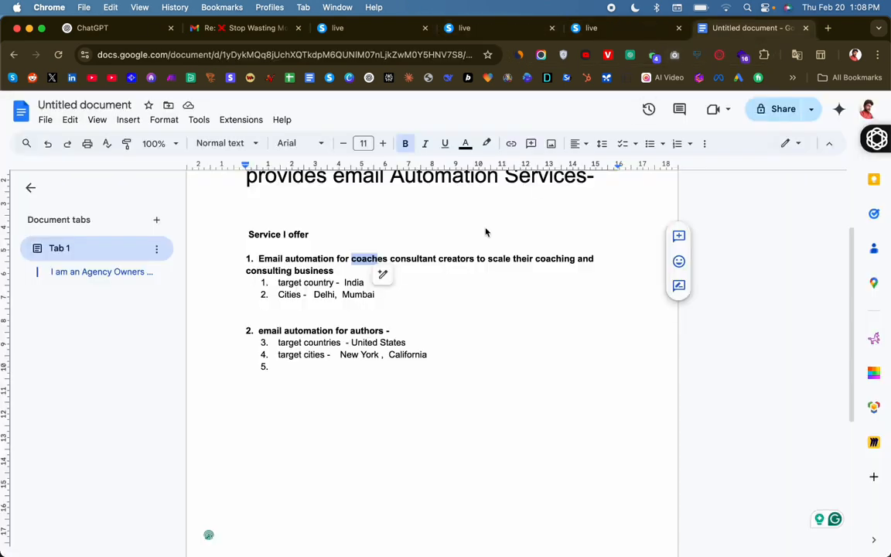
left_click(341, 296)
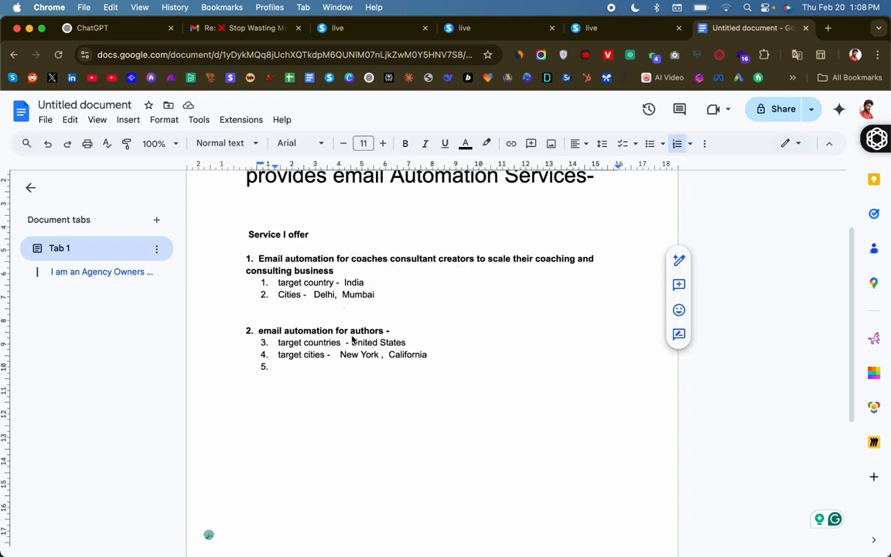
double_click(407, 356)
key("super+c")
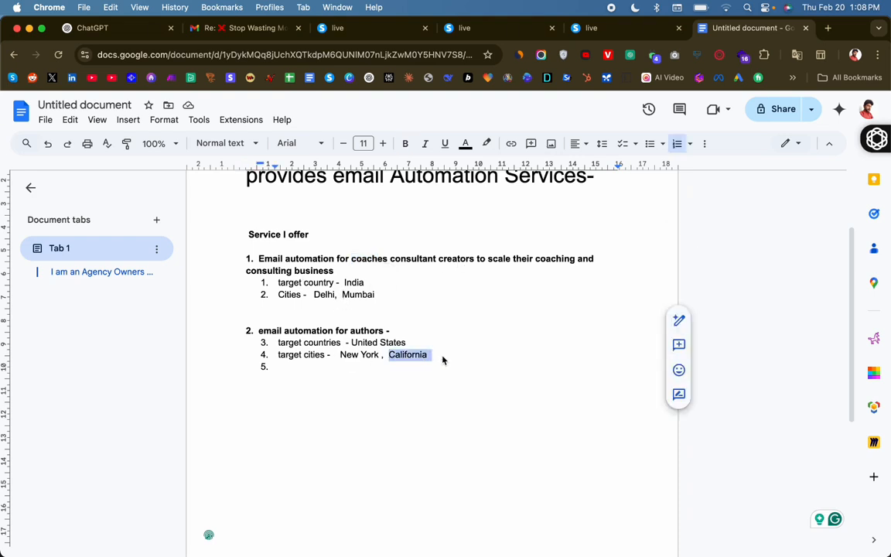
key("ctrl+shift+Tab")
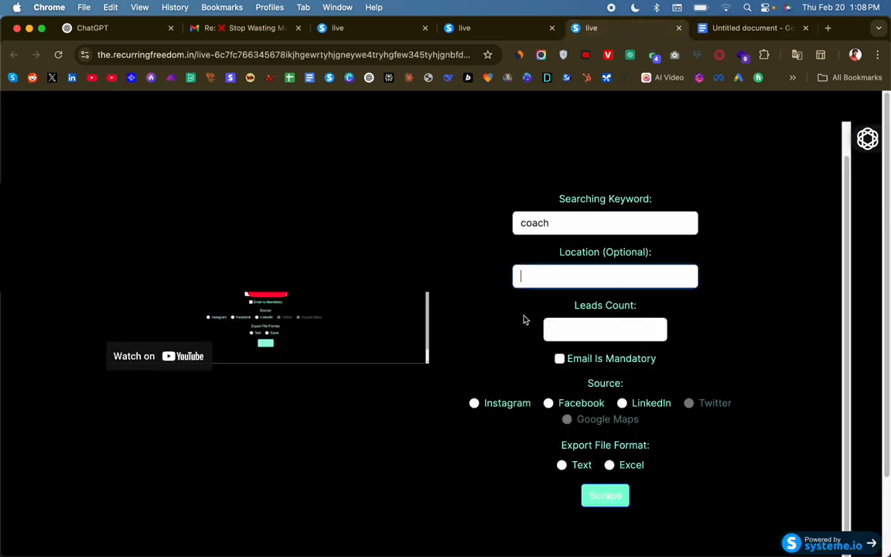
key("super+v")
- Request 100 leads with mandatory email from Instagram, choose Excel export, and start the coach scrape
left_click(547, 330)
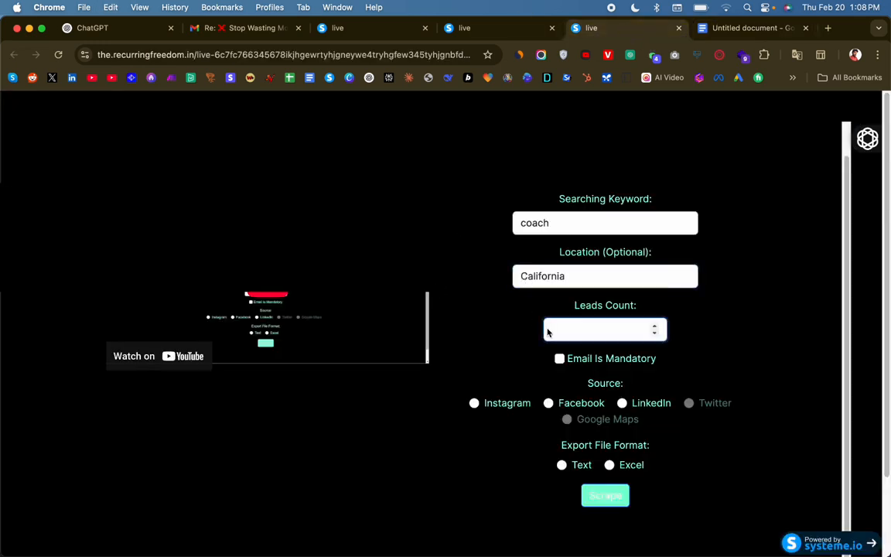
left_click(559, 358)
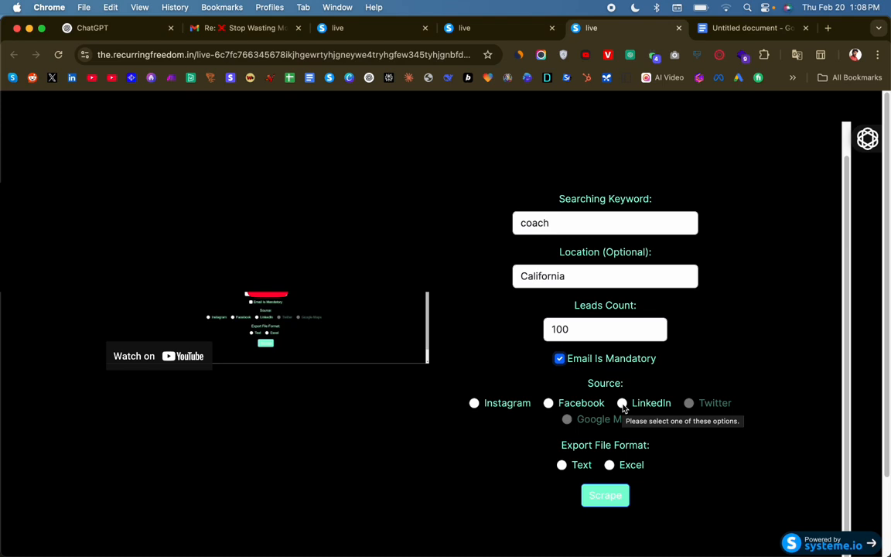
left_click(609, 465)
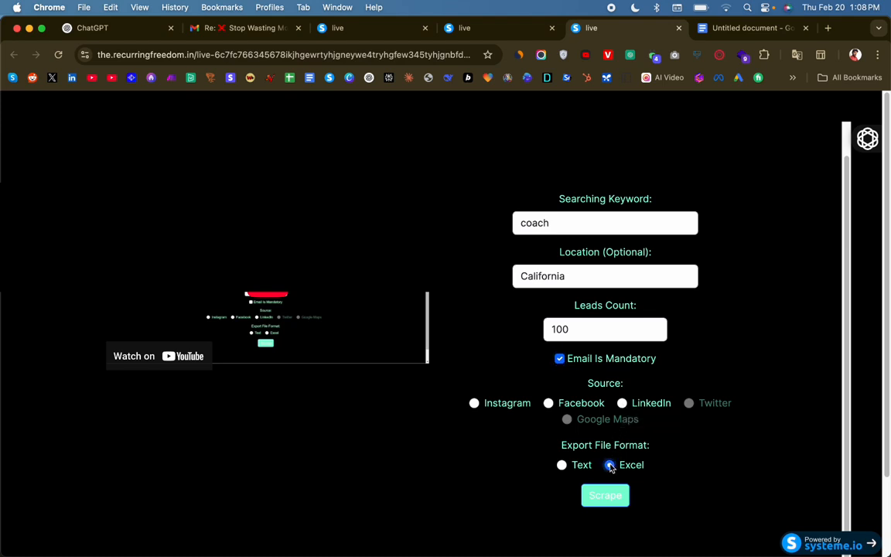
left_click(605, 496)
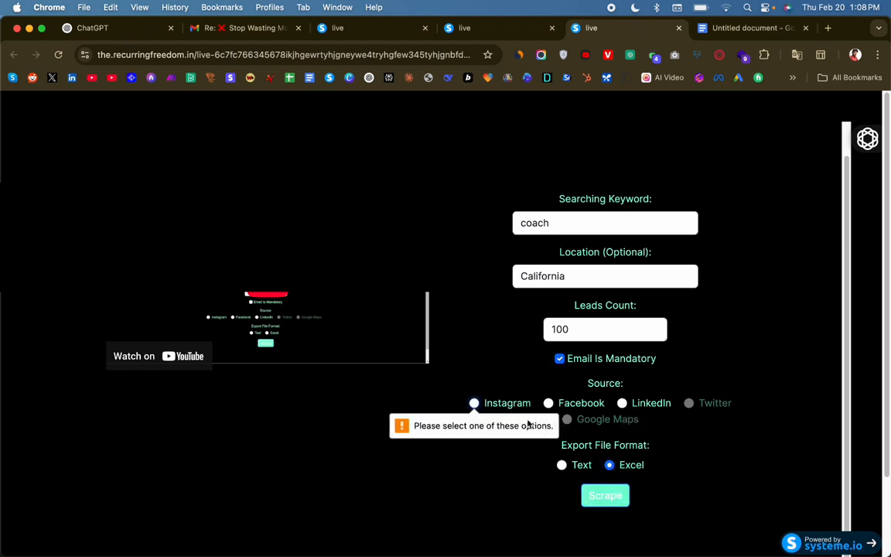
left_click(493, 403)
left_click(606, 496)
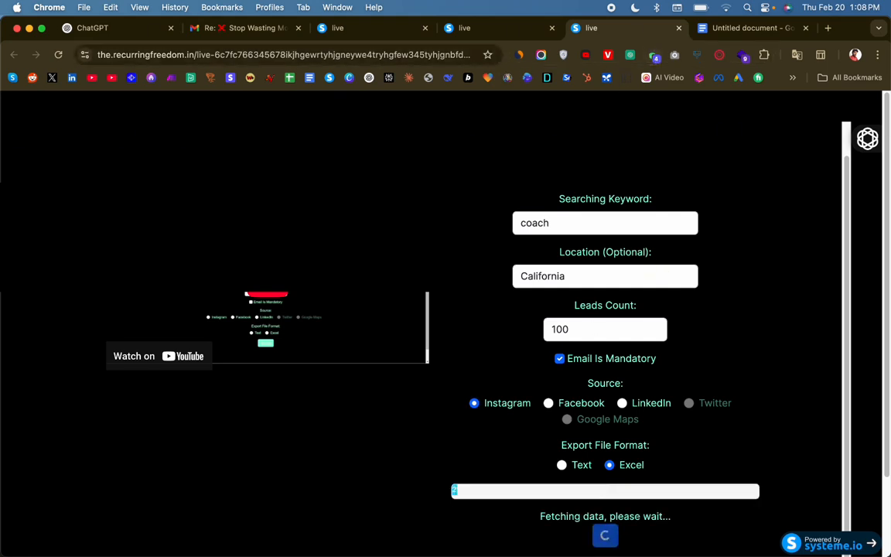
- Open another copy of the DataScraper page in a new browser tab using the current page's address
left_click(364, 48)
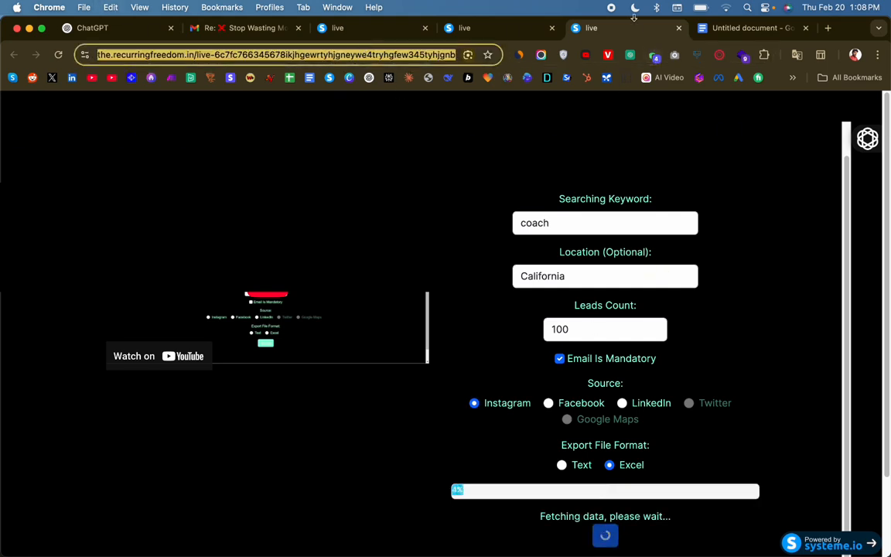
left_click(827, 29)
key("super+v")
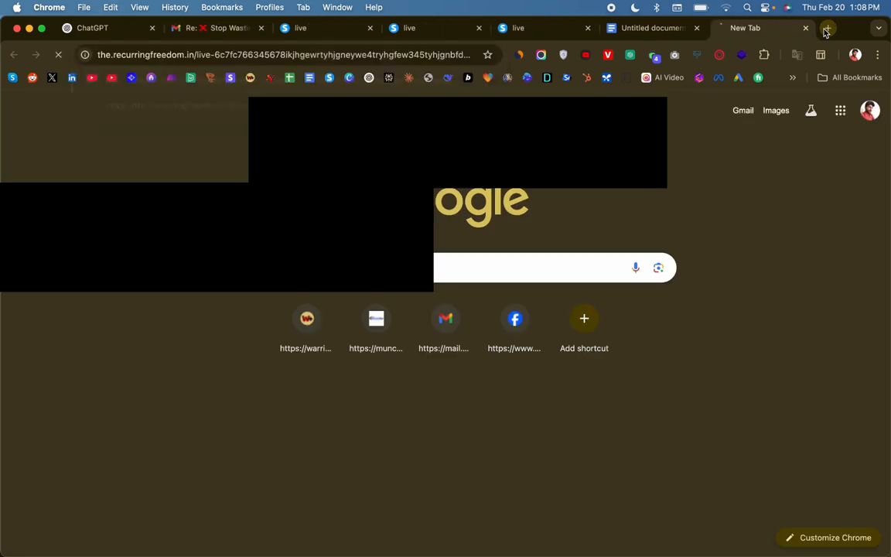
key("Return")
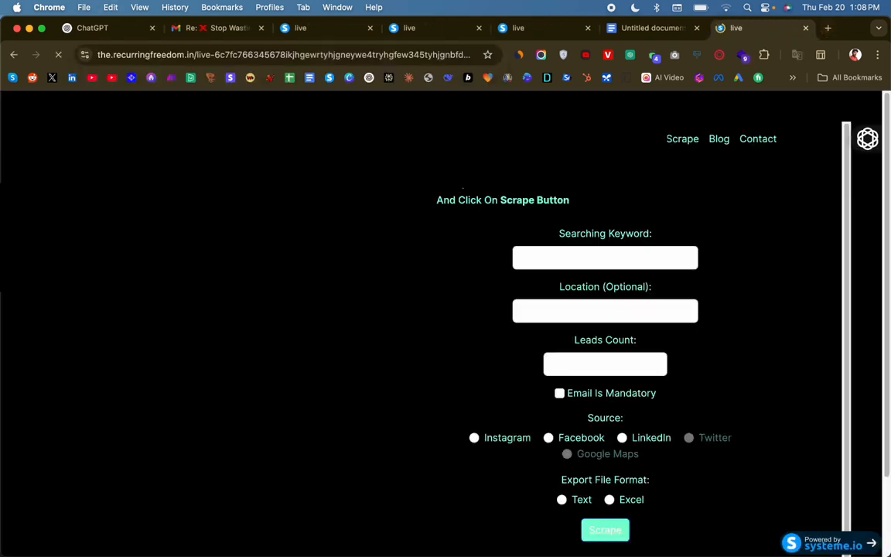
- Enter "seo agency" as the searching keyword and set the location to india in the new DataScraper form
left_click(546, 263)
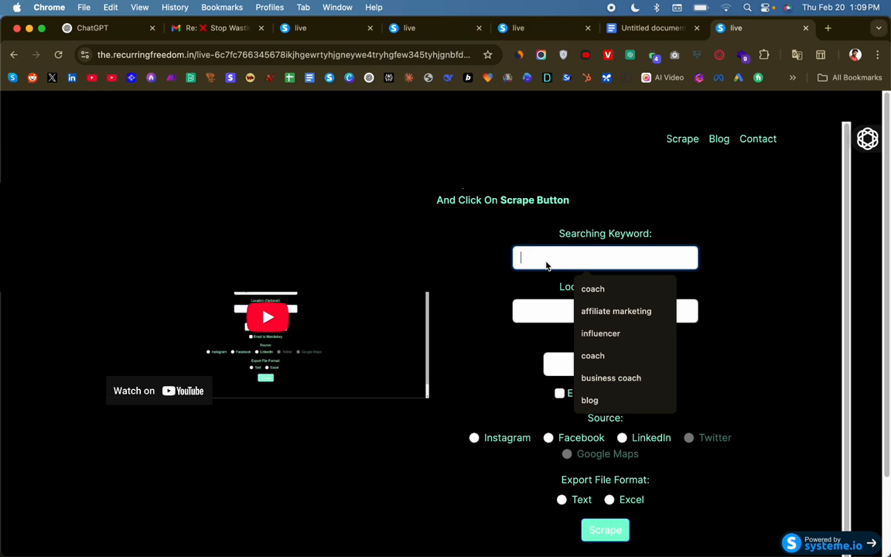
type("seo agency")
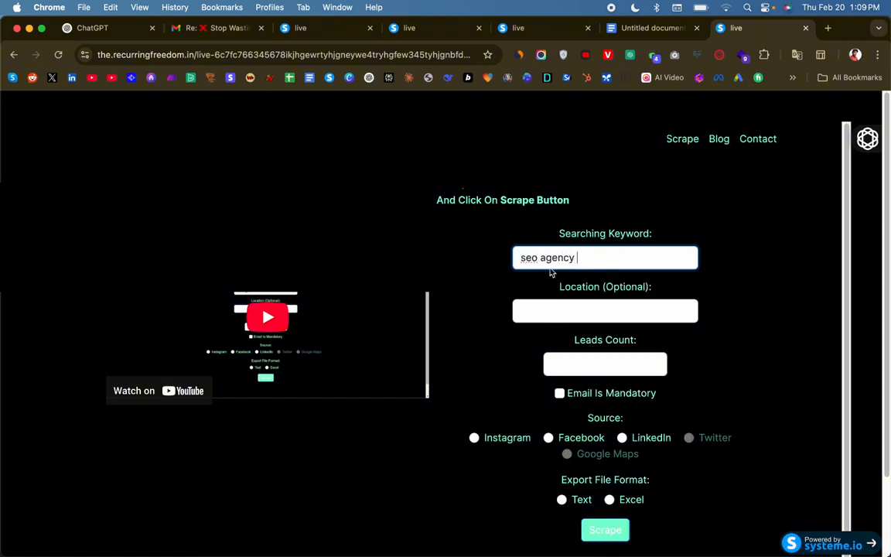
left_click(571, 311)
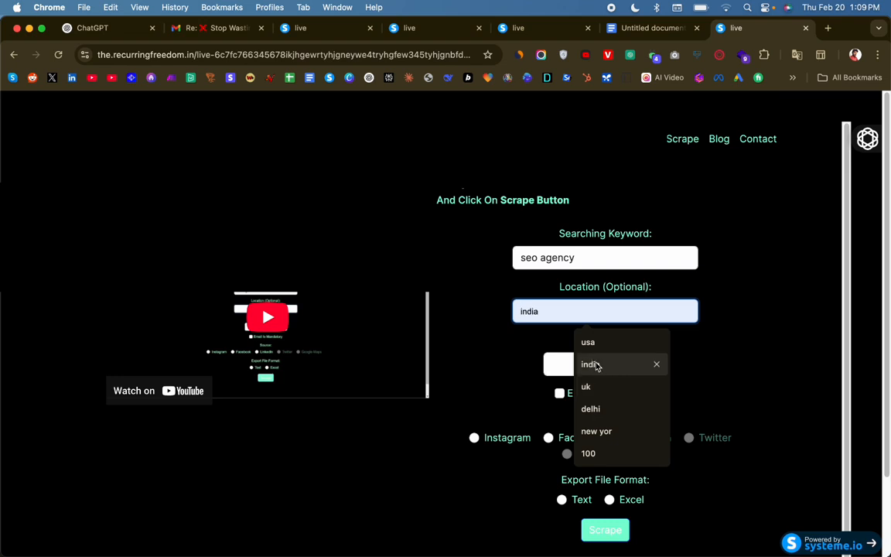
left_click(595, 364)
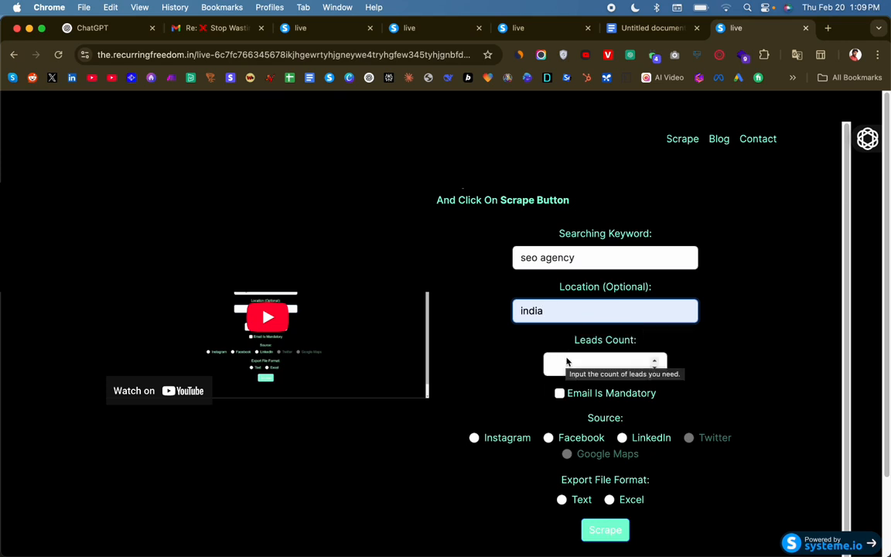
- Request 100 leads with mandatory email and Excel export for the seo agency scrape
left_click(567, 362)
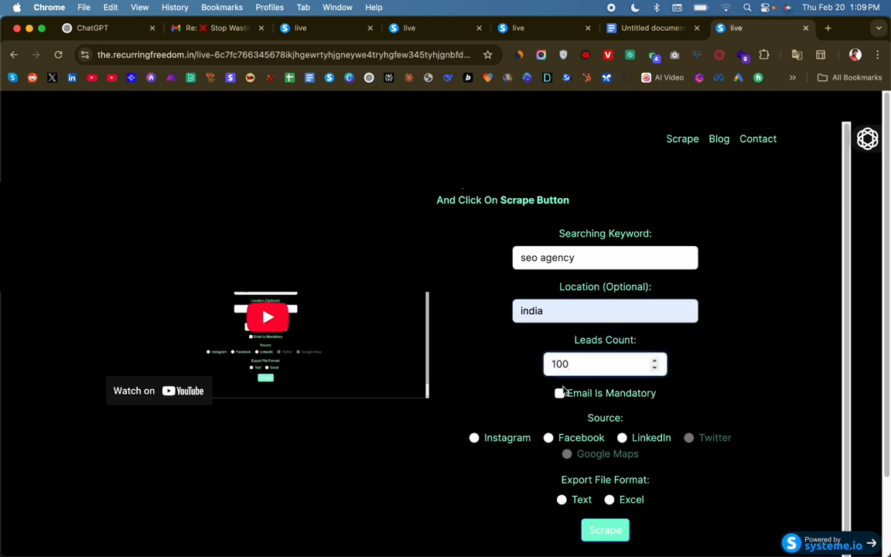
key("Tab")
key("space")
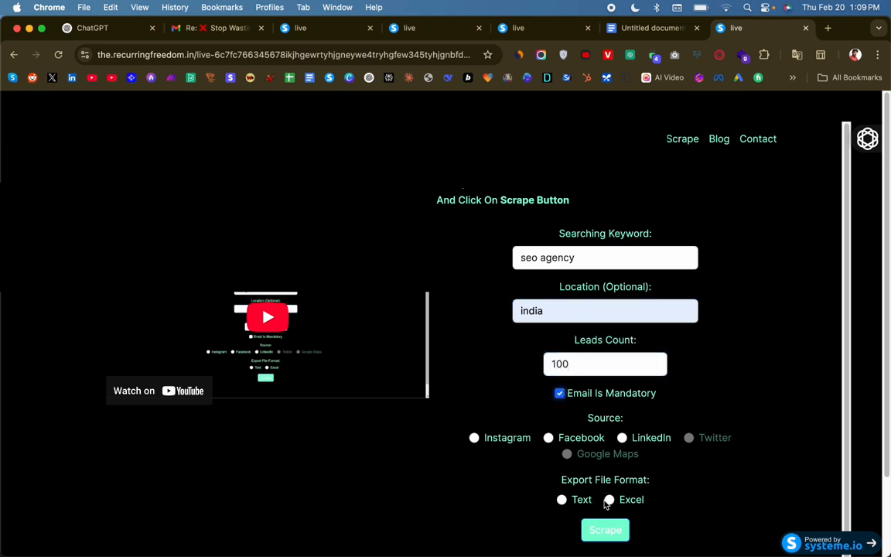
left_click(609, 501)
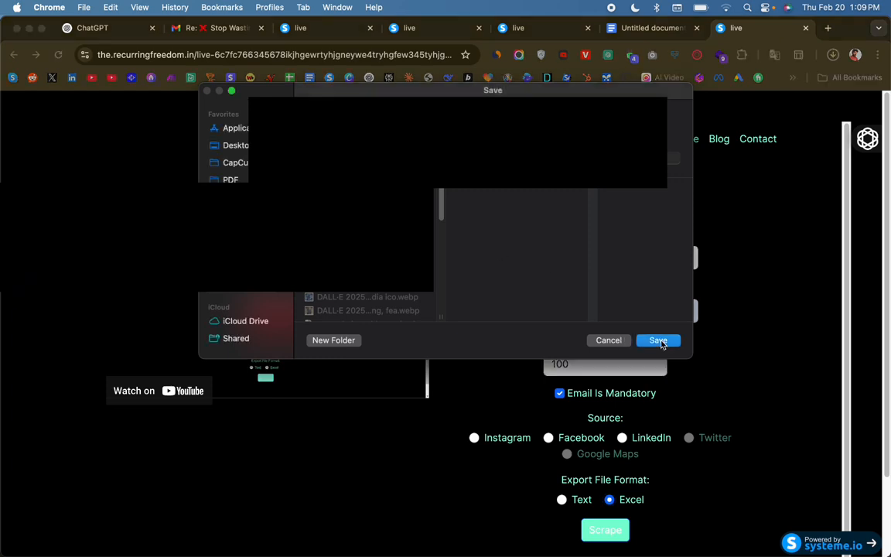
- Save the finished Instagram results file, and start the seo agency scrape with LinkedIn as the source
left_click(658, 341)
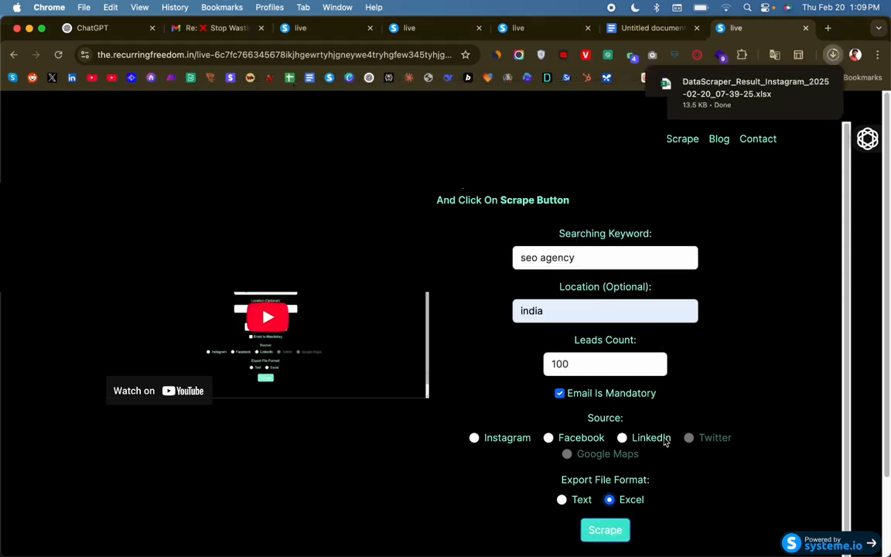
left_click(623, 438)
left_click(607, 530)
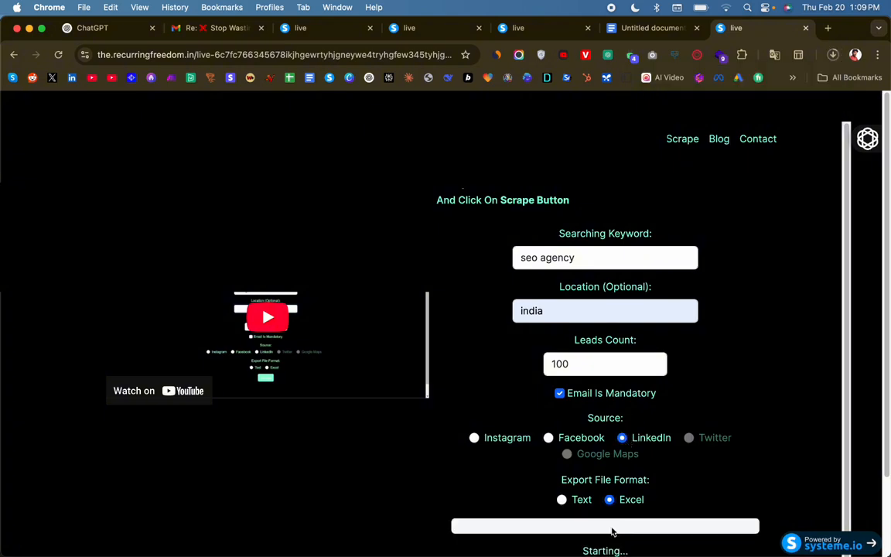
- Open the downloaded DataScraper_Result_Instagram_2025-02-20_07-39-25.xlsx file from the recent downloads in Excel
left_click(833, 55)
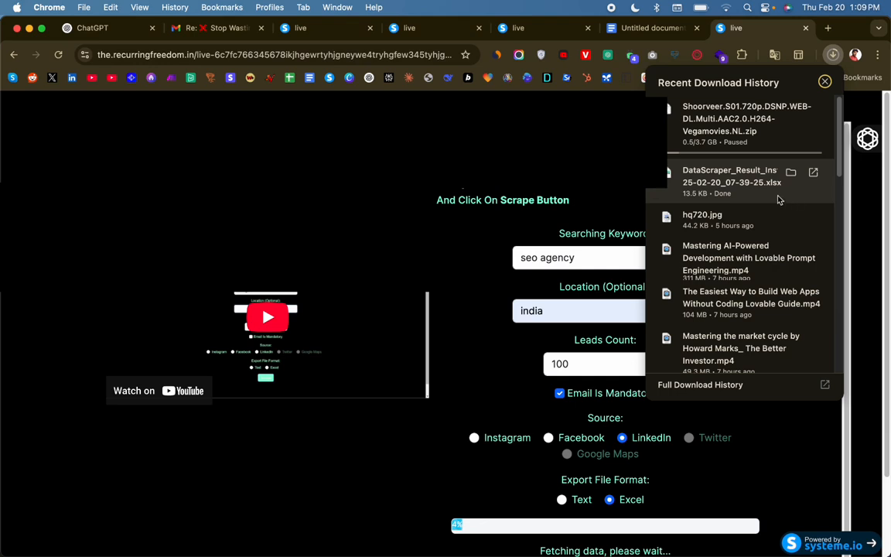
mouse_move(791, 181)
left_click(641, 190)
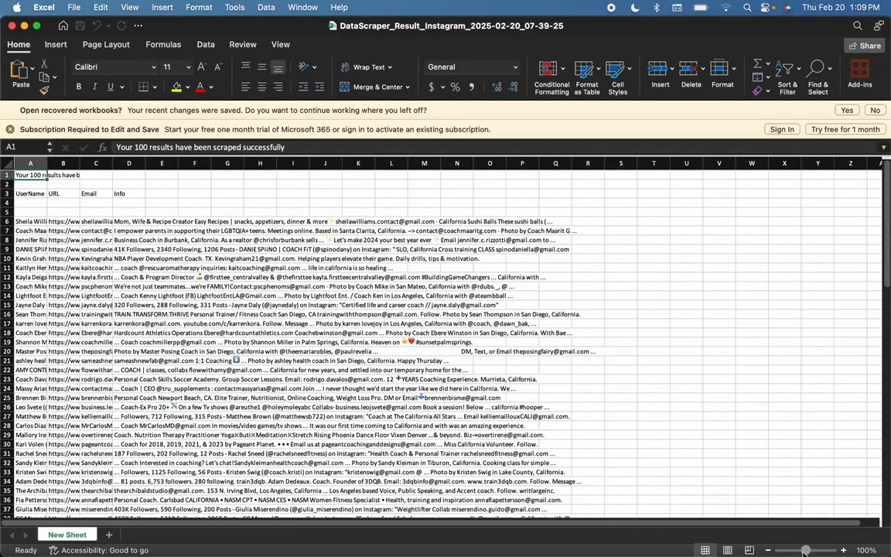
- Widen the Email and URL columns in the results sheet to fit the full email addresses and profile links
scroll(356, 341, "up", 5)
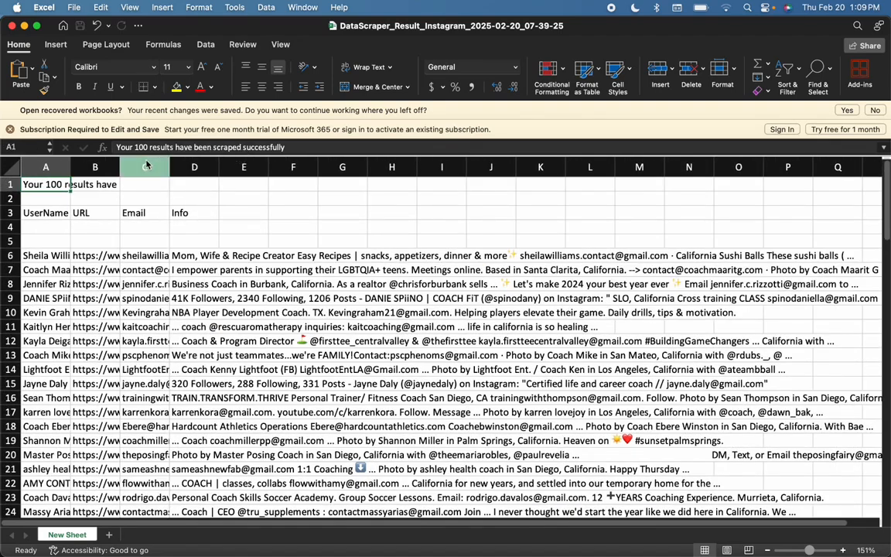
left_click_drag(172, 164, 347, 213)
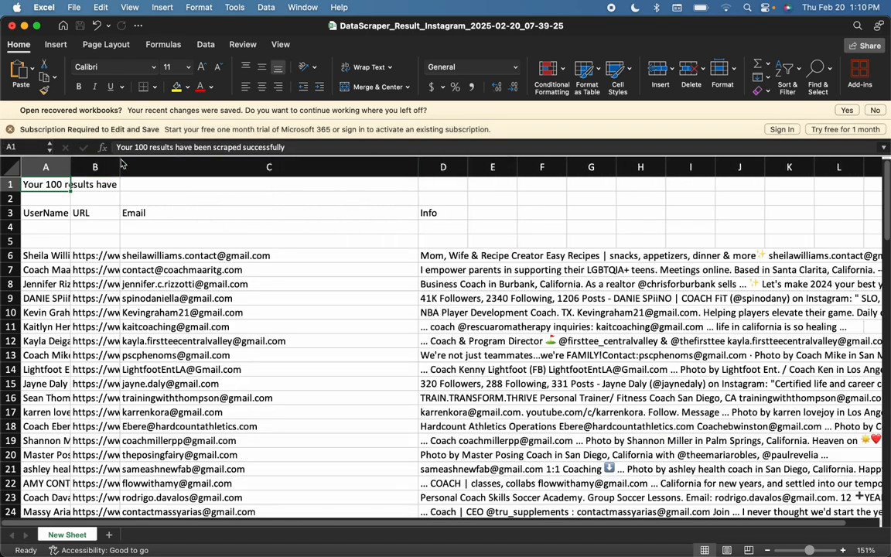
left_click_drag(120, 166, 361, 176)
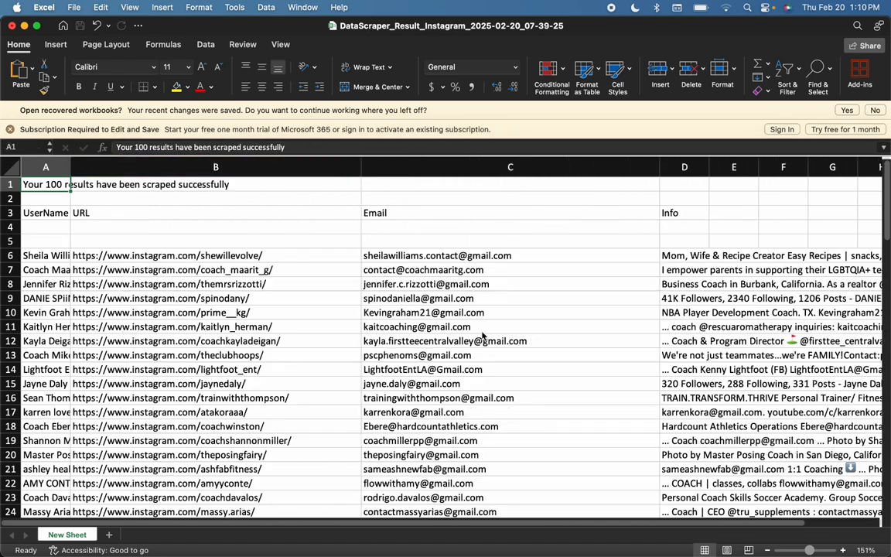
- Examine the scraped coach leads down the Email column, along with their profile links and info text
scroll(482, 334, "down", 3)
left_click(433, 274)
left_click_drag(433, 288, 447, 382)
left_click(433, 417)
scroll(420, 334, "down", 4)
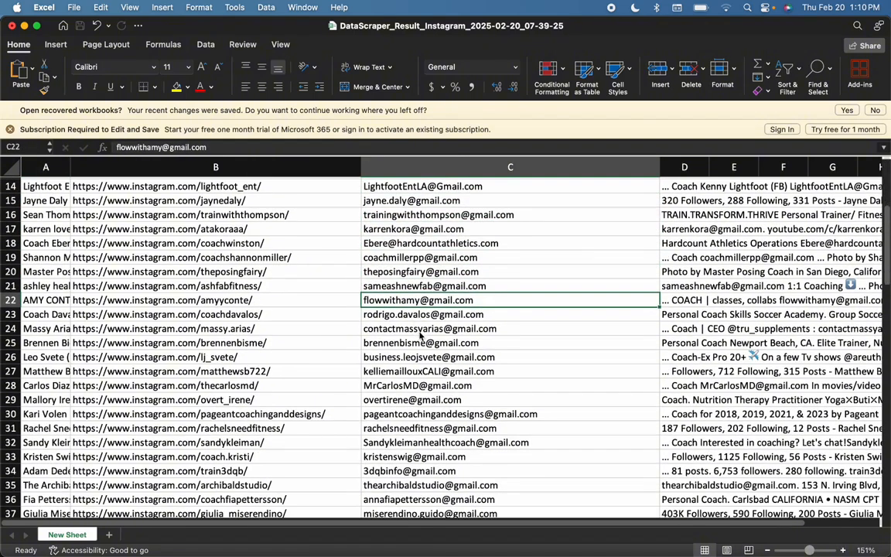
left_click(420, 332)
scroll(420, 333, "down", 5)
left_click(420, 333, "shift")
left_click(418, 362)
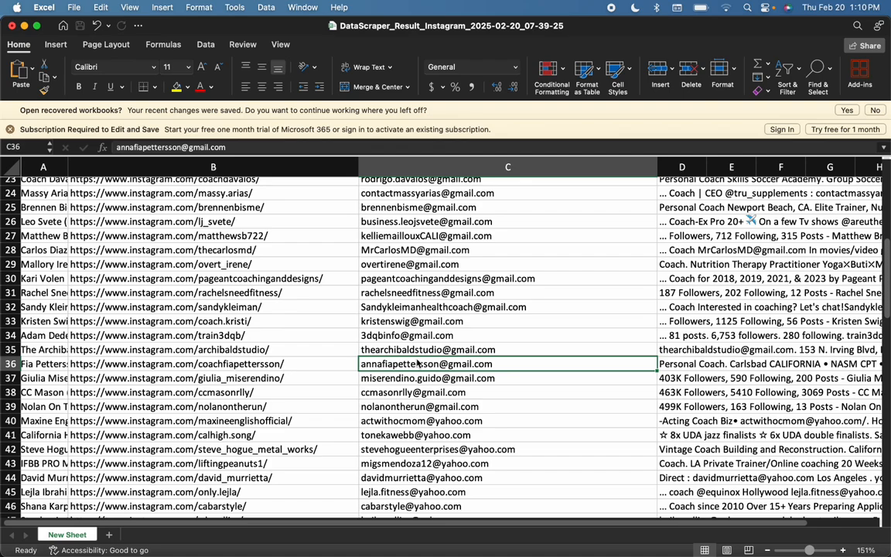
scroll(418, 362, "right", 2)
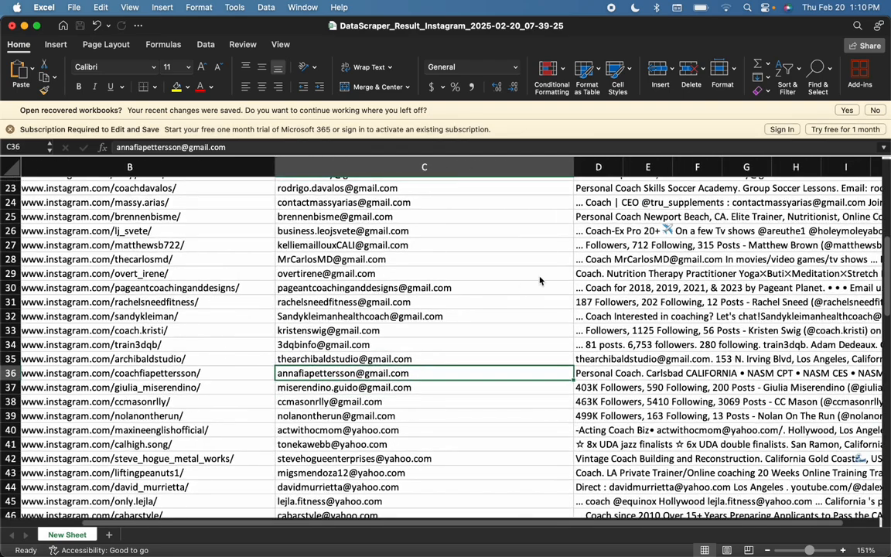
- Examine the Info column texts of the coach leads in the middle rows alongside their URLs and email addresses
left_click(584, 261)
scroll(584, 261, "right", 2)
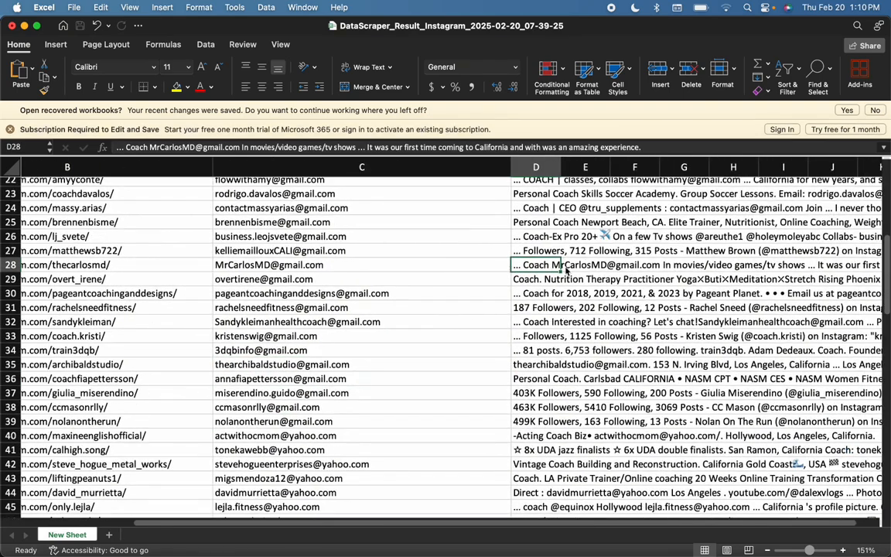
scroll(533, 263, "left", 3)
left_click(613, 266)
scroll(618, 274, "up", 5)
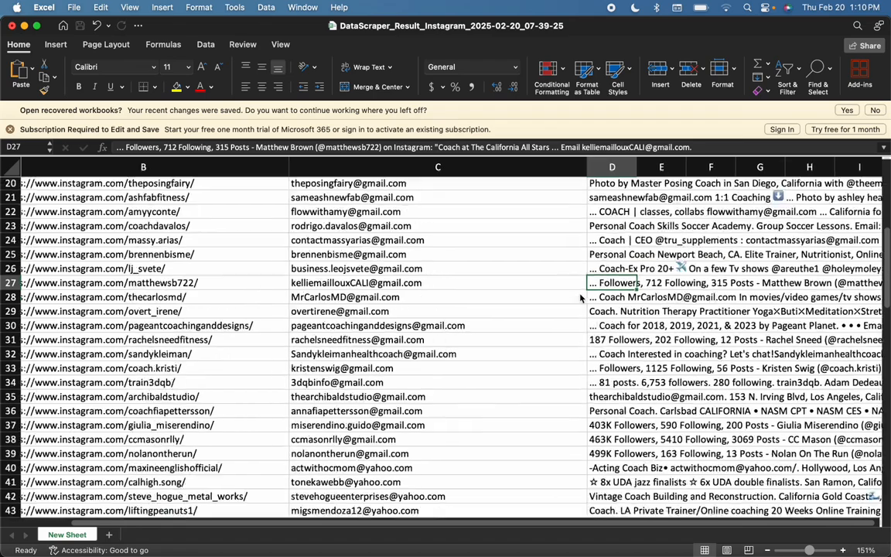
scroll(549, 232, "up", 4)
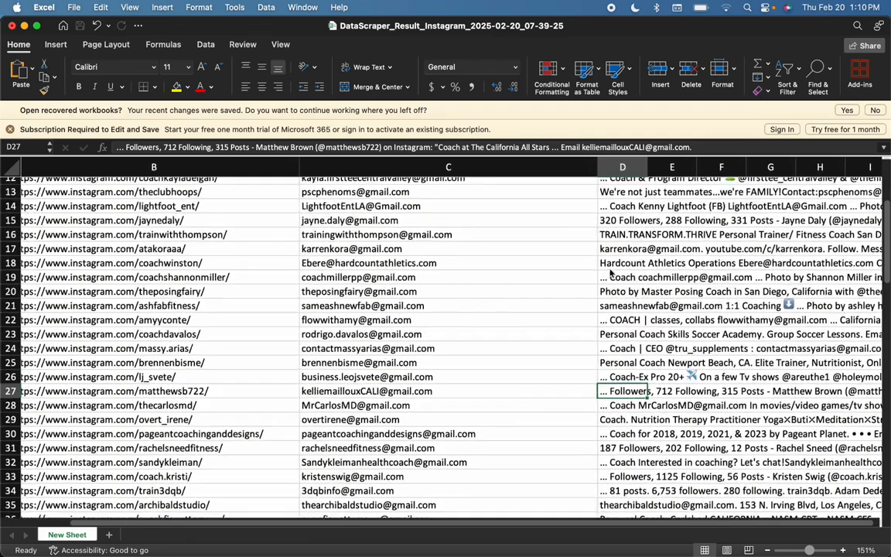
scroll(573, 216, "left", 1)
scroll(604, 232, "up", 2)
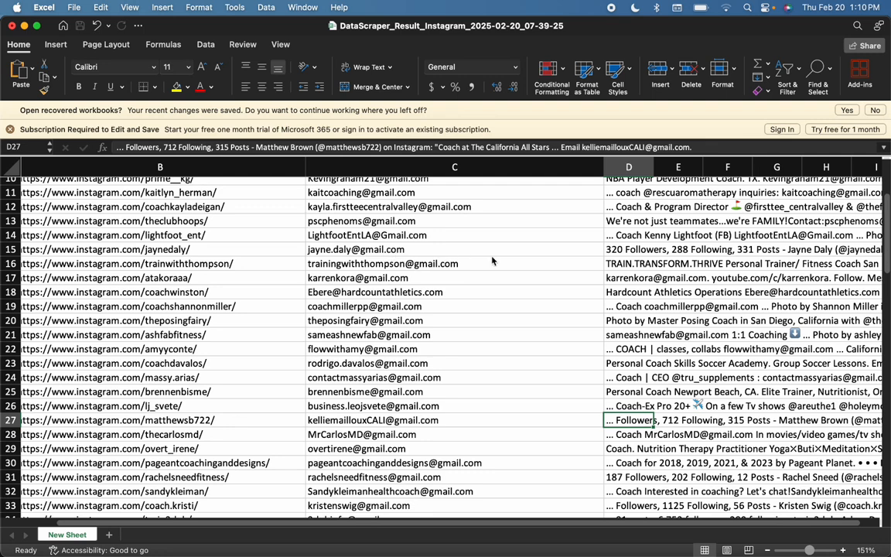
- Make the Instagram profile URL in row 15 a working link and open it to examine the coach's bio and posts
left_click(197, 248)
double_click(183, 249)
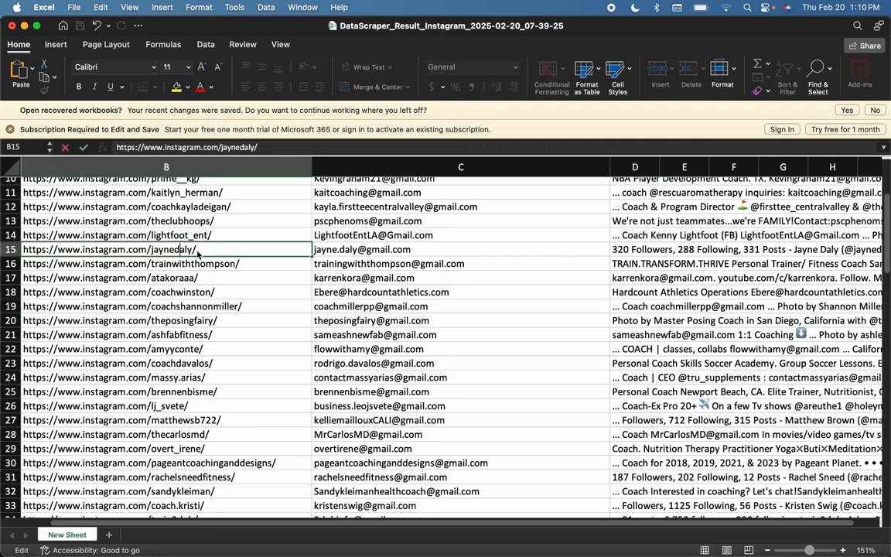
left_click(206, 261)
left_click(186, 252)
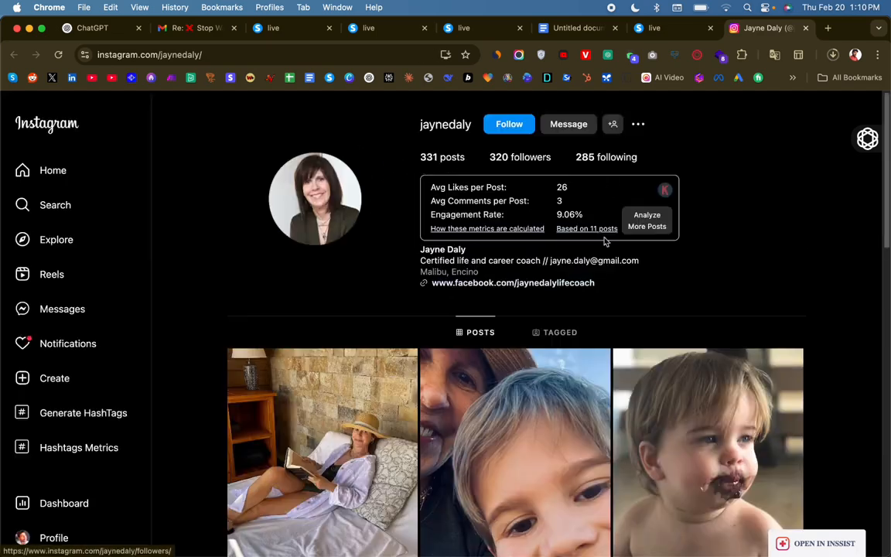
scroll(584, 395, "down", 5)
scroll(585, 394, "down", 5)
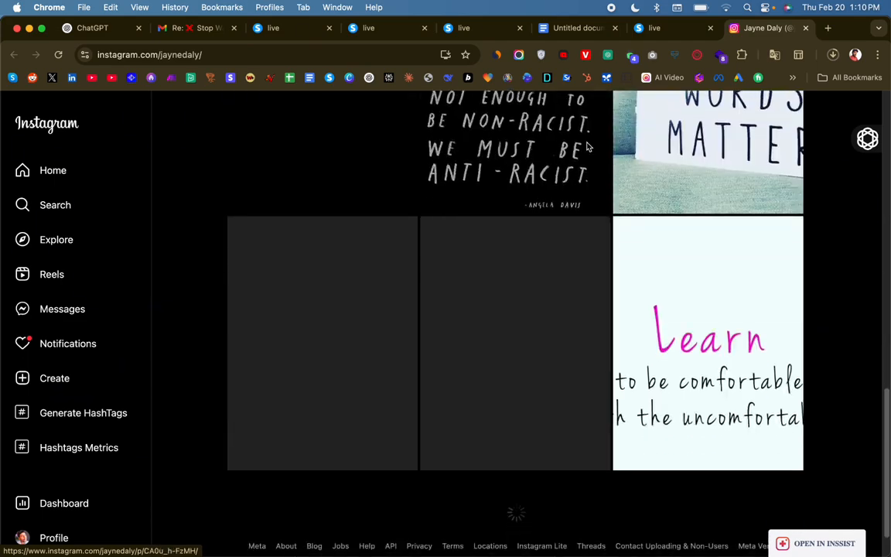
- Return to the Excel results sheet and open the row 22 profile link to examine that coach's Instagram page
left_click(702, 530)
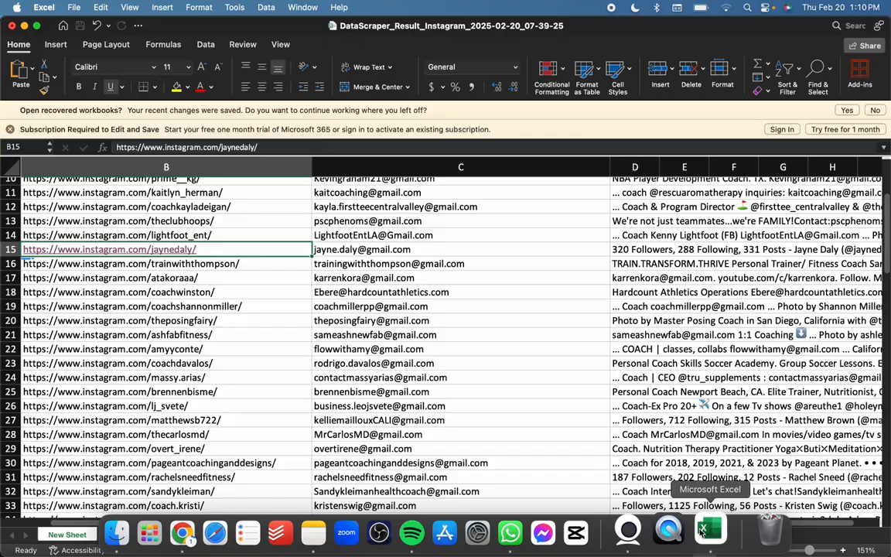
left_click(380, 349)
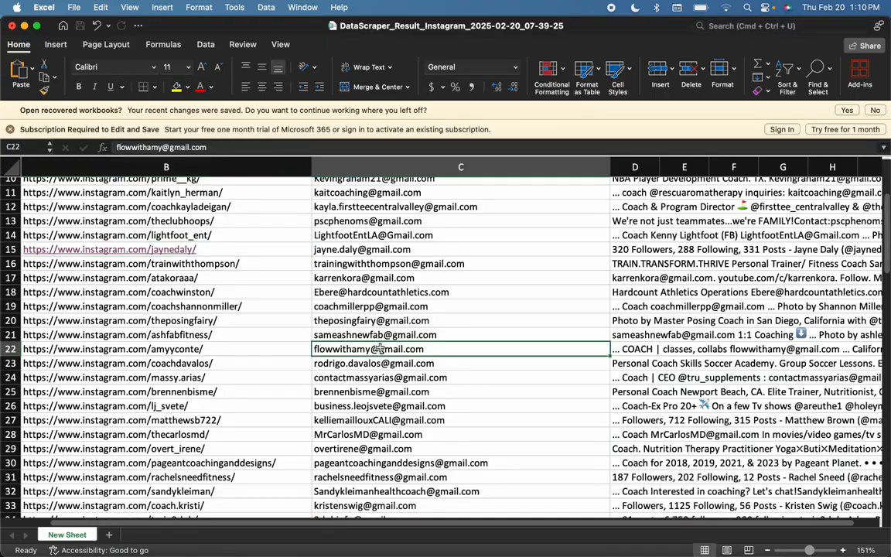
left_click(263, 350)
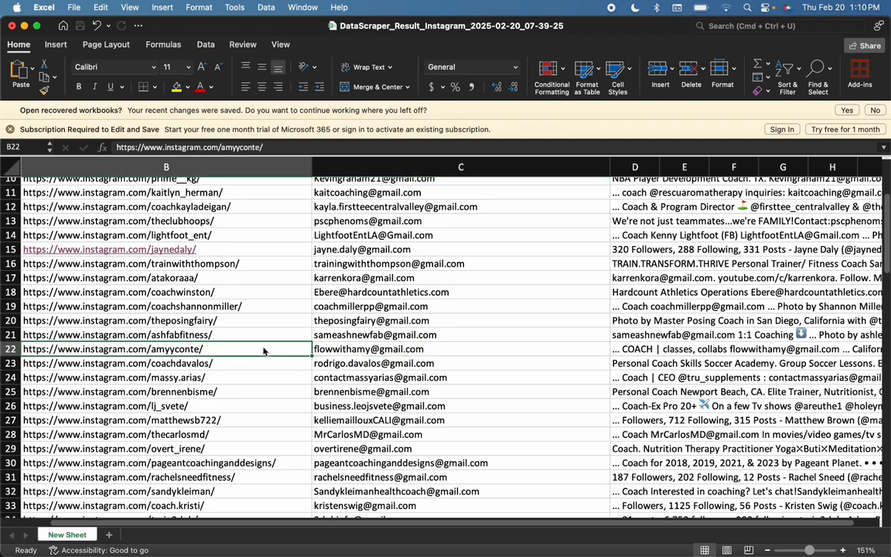
left_click(178, 348)
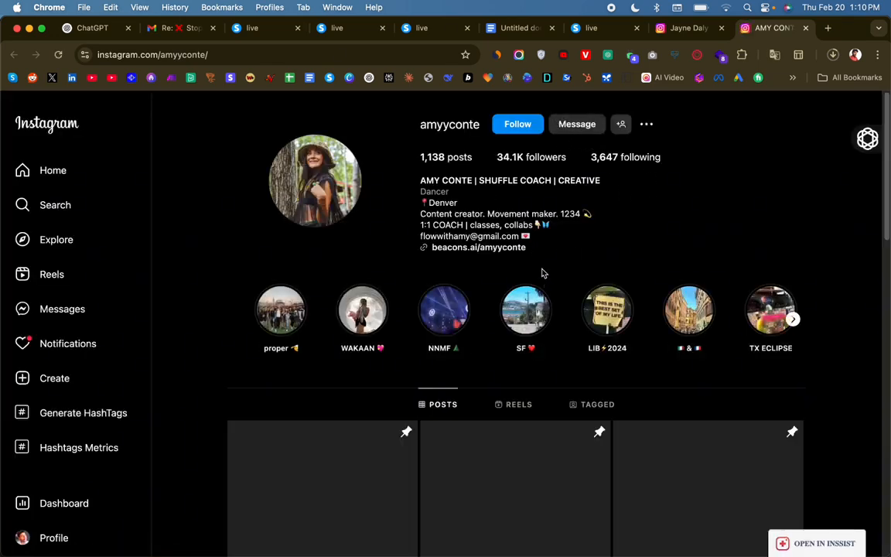
scroll(582, 263, "down", 5)
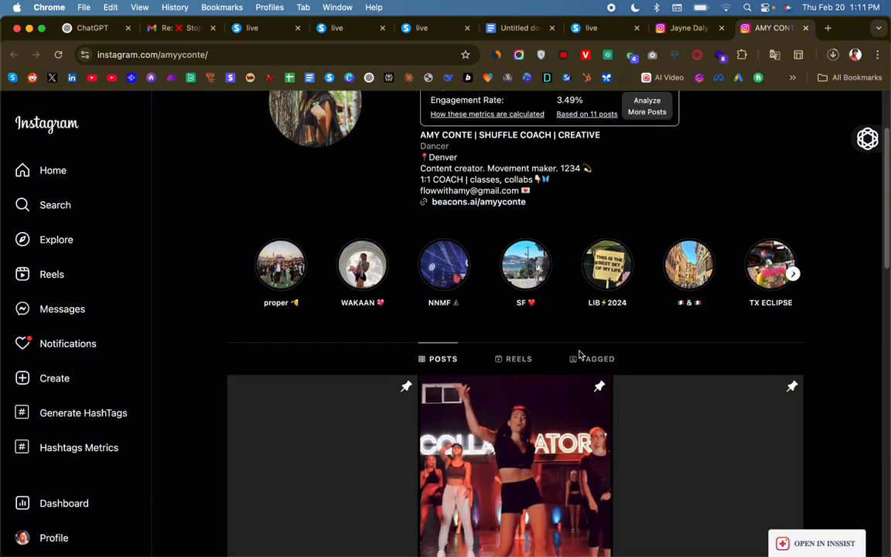
scroll(587, 270, "up", 5)
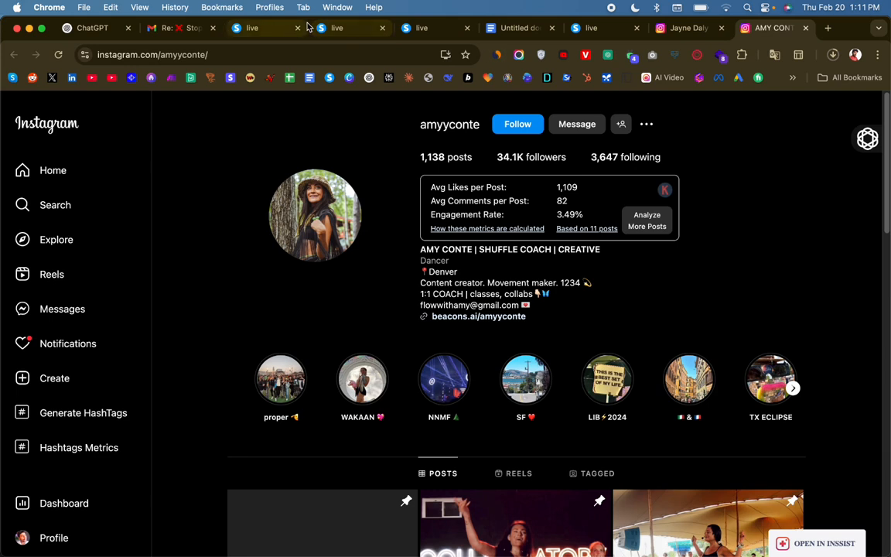
- Check the progress of the creators, authors, coach and seo agency scrapes on their open pages
left_click(249, 28)
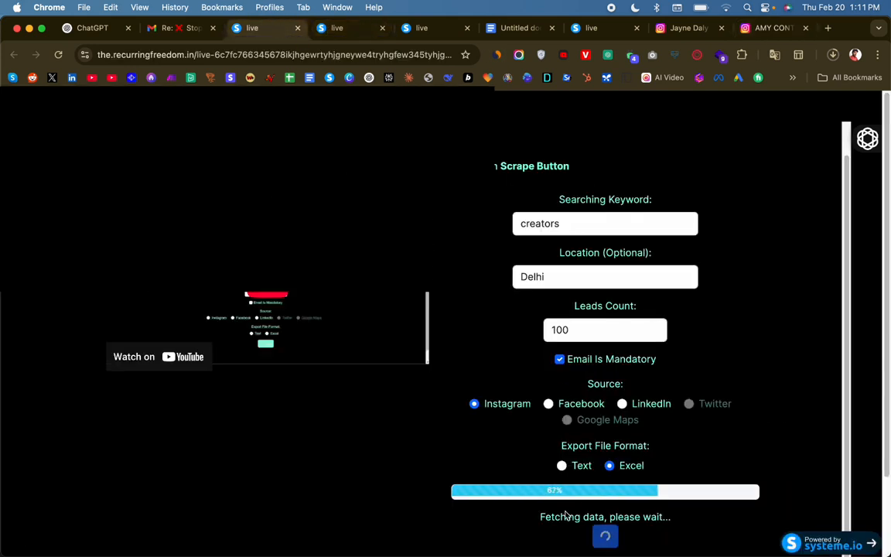
left_click(328, 28)
left_click(433, 29)
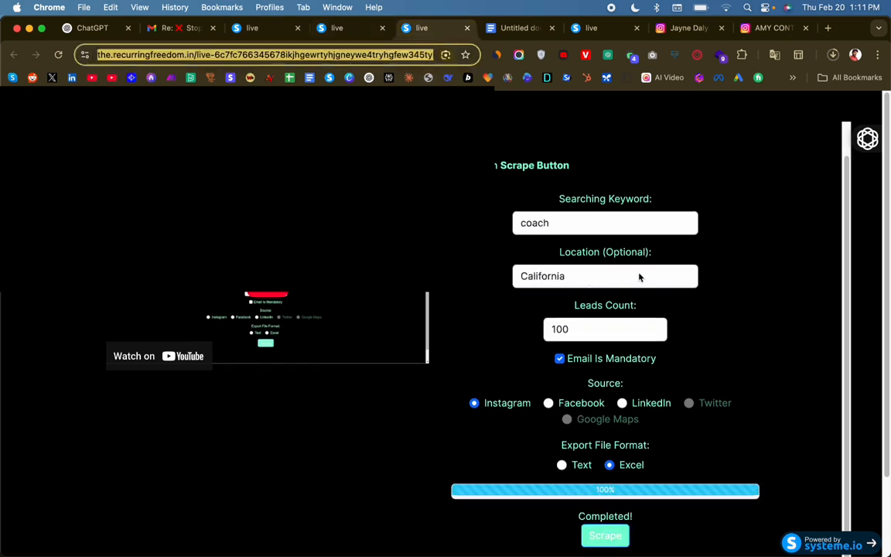
left_click(591, 28)
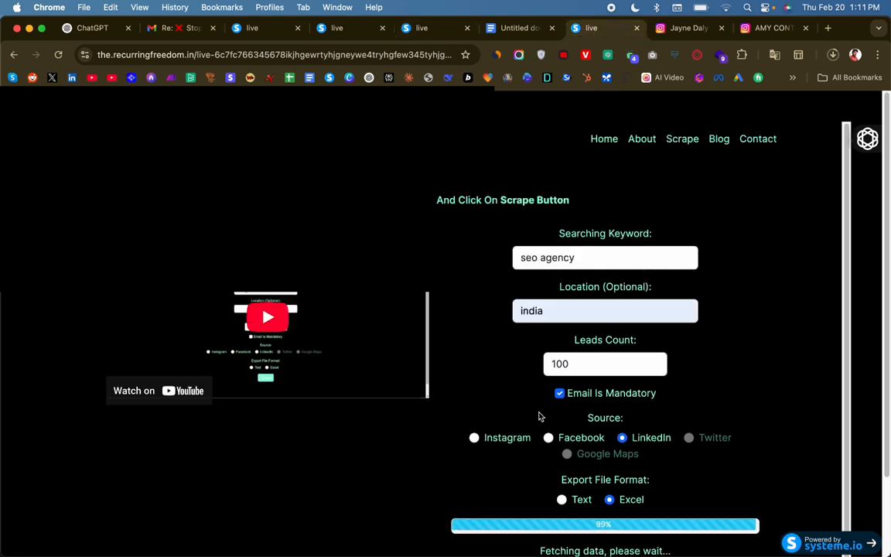
scroll(575, 466, "down", 1)
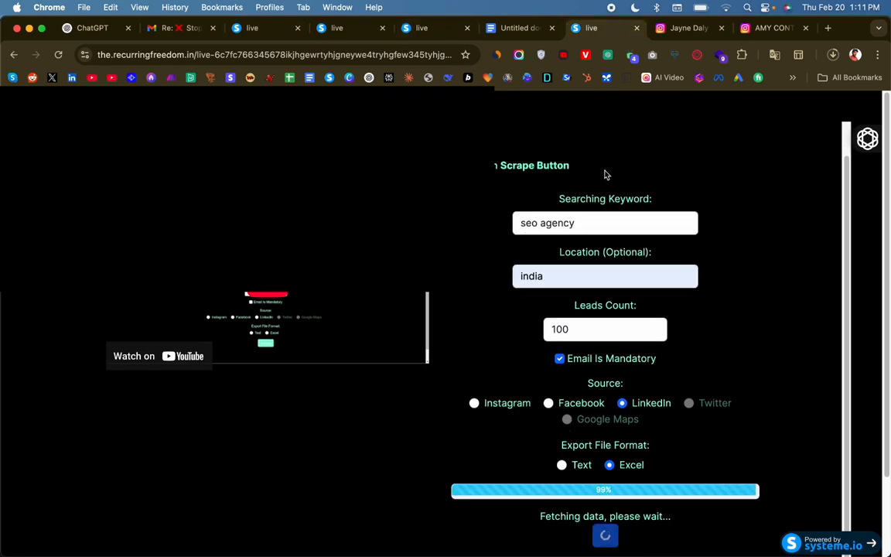
- Switch to the Excel results sheet and review the Email column down to the last lead and back to the header
mouse_move(499, 535)
left_click(709, 535)
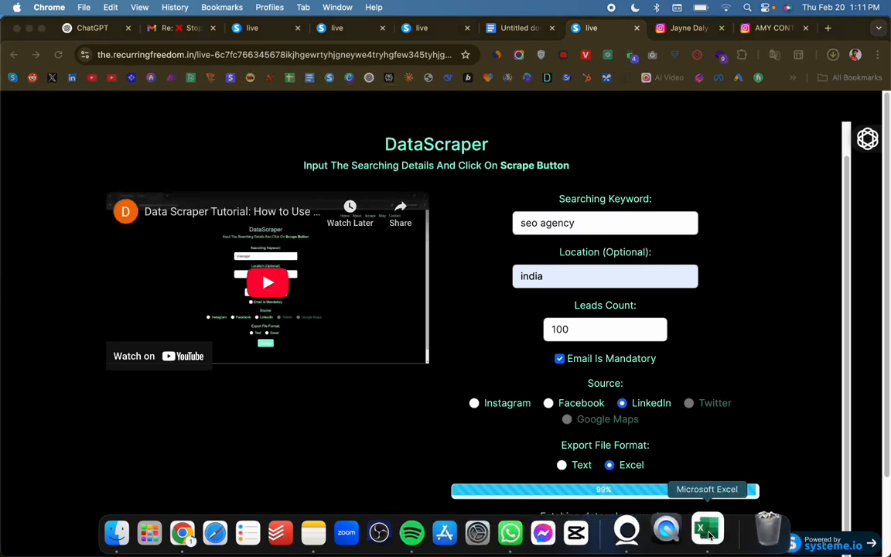
scroll(433, 360, "down", 20)
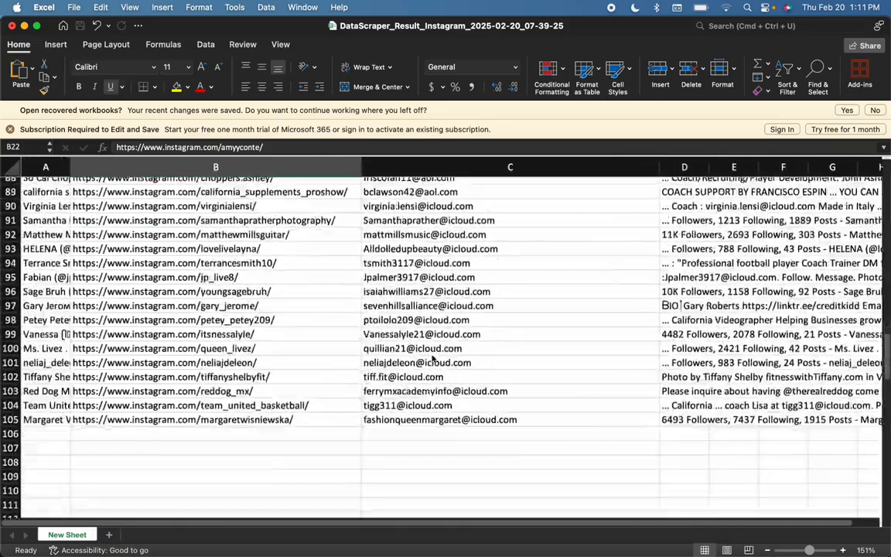
scroll(432, 358, "up", 6)
left_click_drag(417, 292, 446, 425)
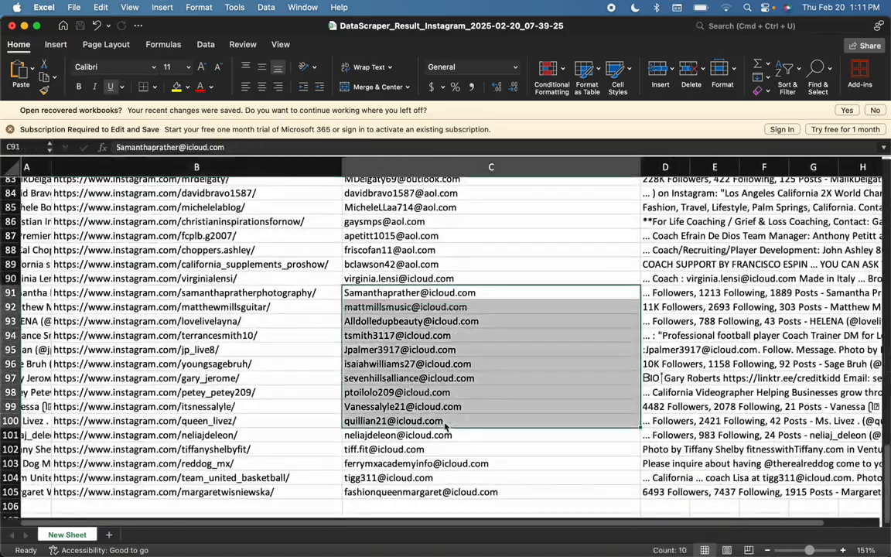
left_click(445, 425)
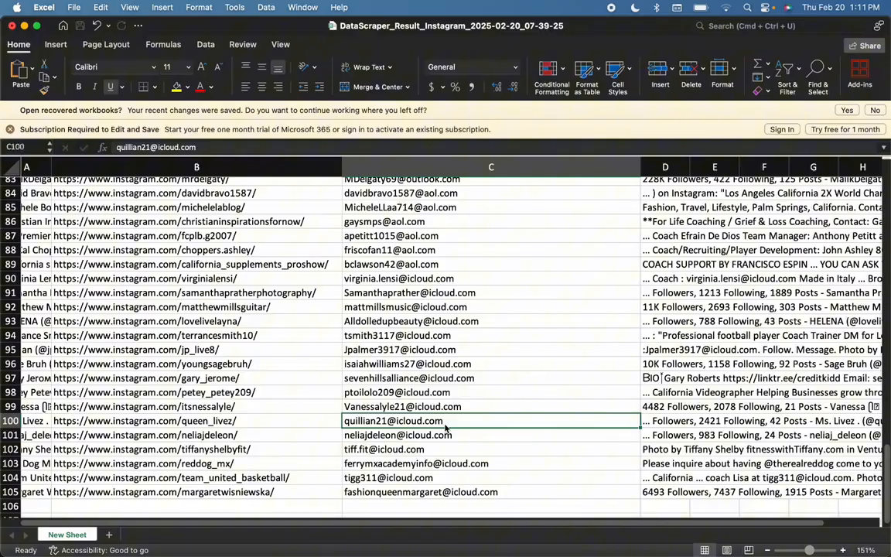
left_click(424, 307)
scroll(424, 294, "up", 10)
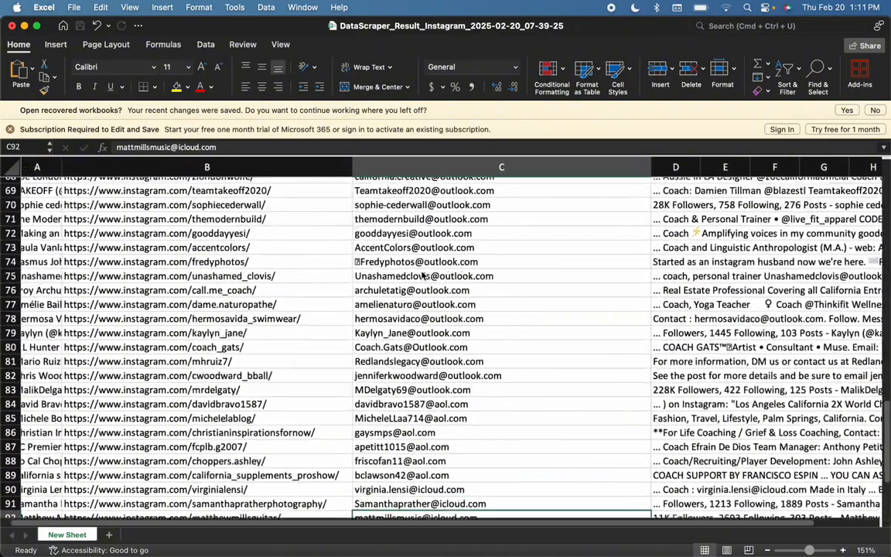
scroll(423, 276, "up", 20)
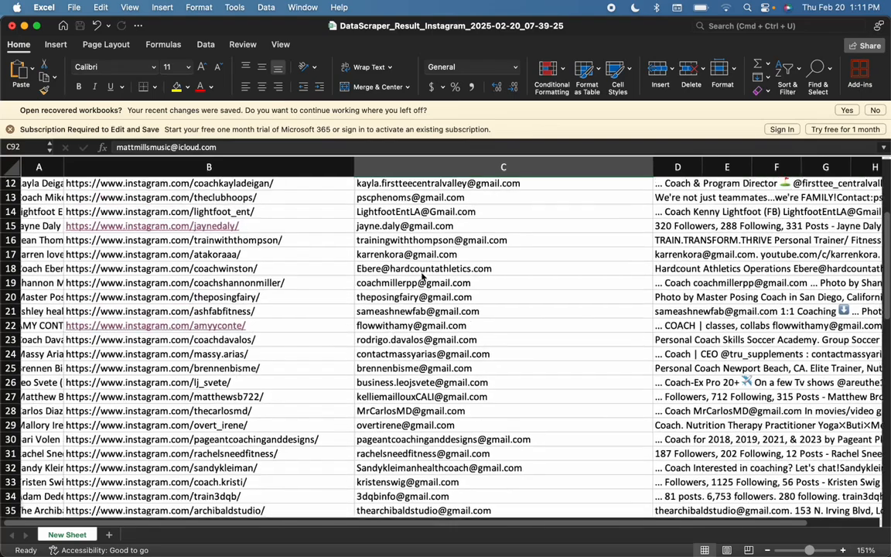
left_click(422, 275)
scroll(423, 276, "up", 5)
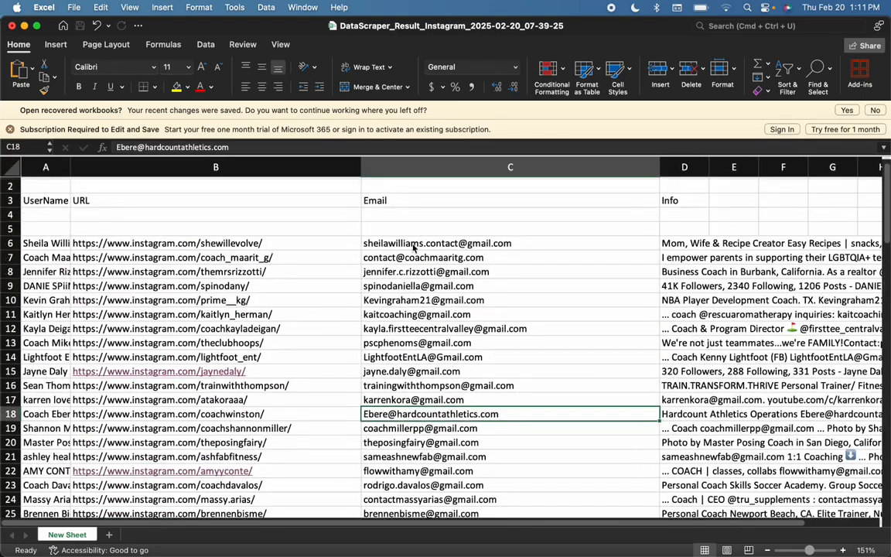
- Switch back to Chrome and check the progress of the coach scrape for California and the authors scrape for United States
key("ctrl+Up")
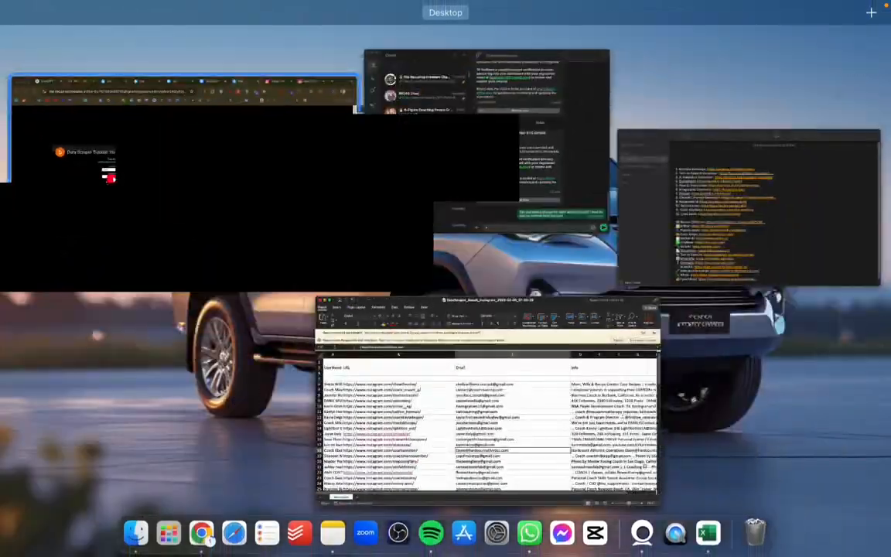
left_click(491, 225)
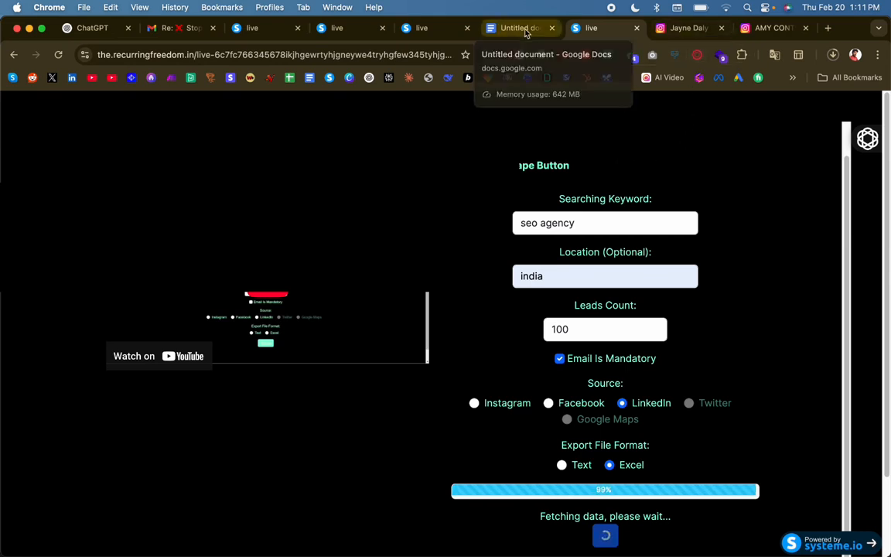
left_click(435, 35)
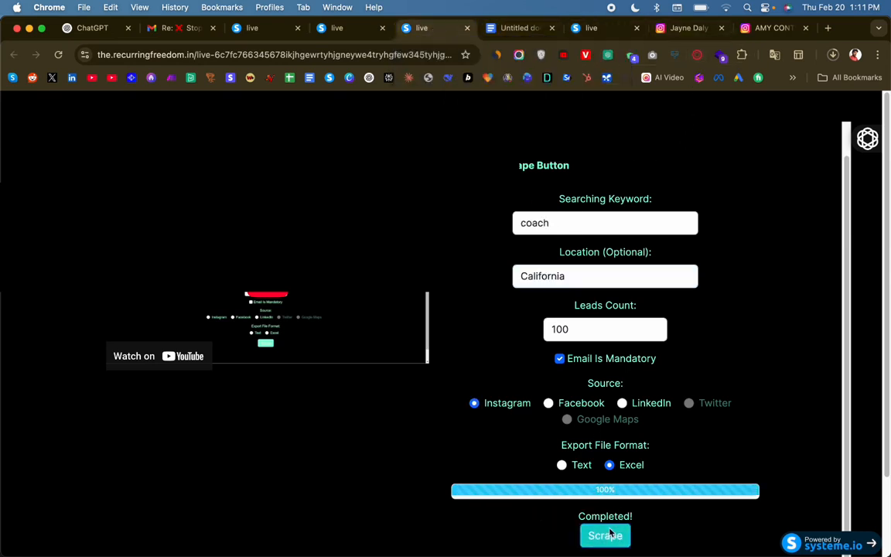
left_click(334, 35)
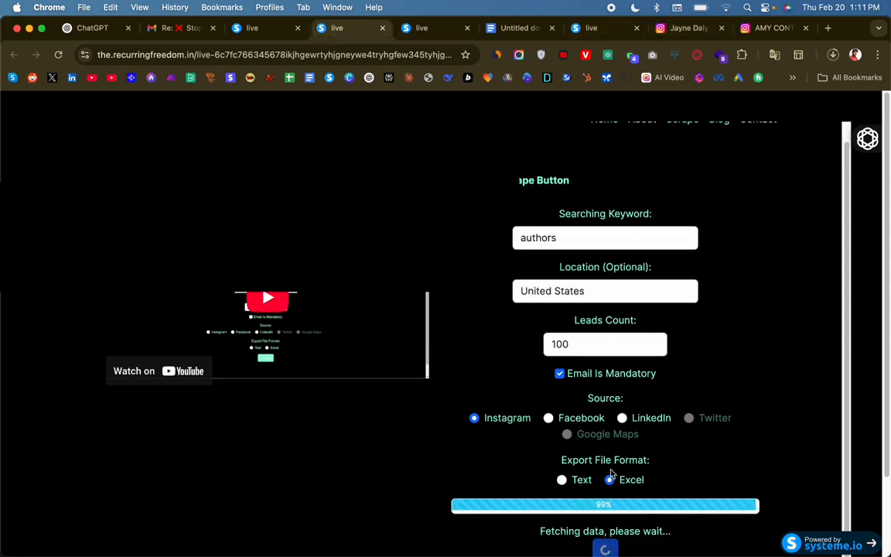
scroll(549, 421, "down", 2)
scroll(567, 375, "up", 1)
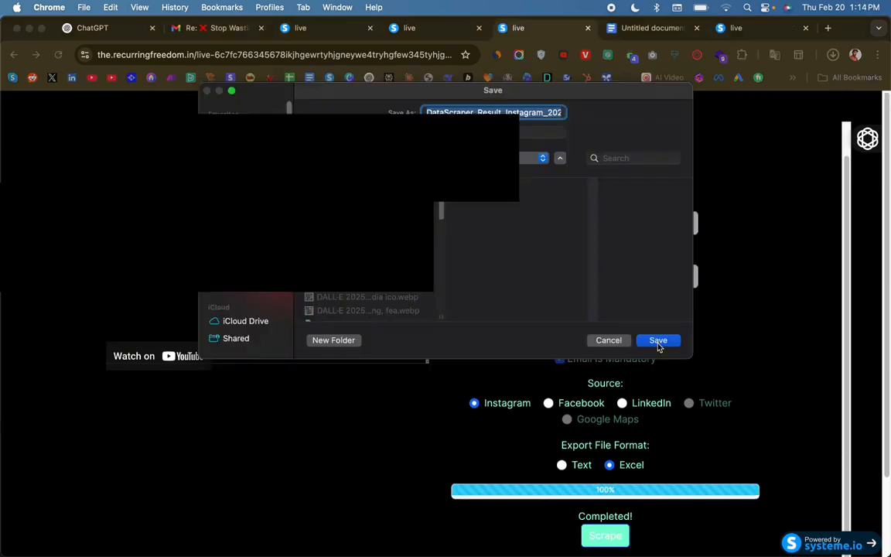
- Save DataScraper_Result_Instagram_2025-02-20_07-44-00.xlsx, and close the completed coach and creators scrape pages
left_click(658, 342)
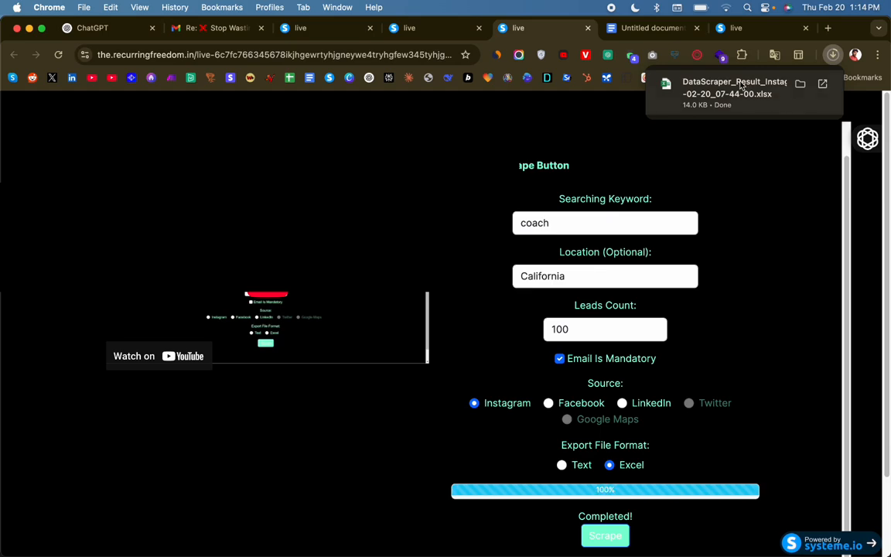
left_click(588, 28)
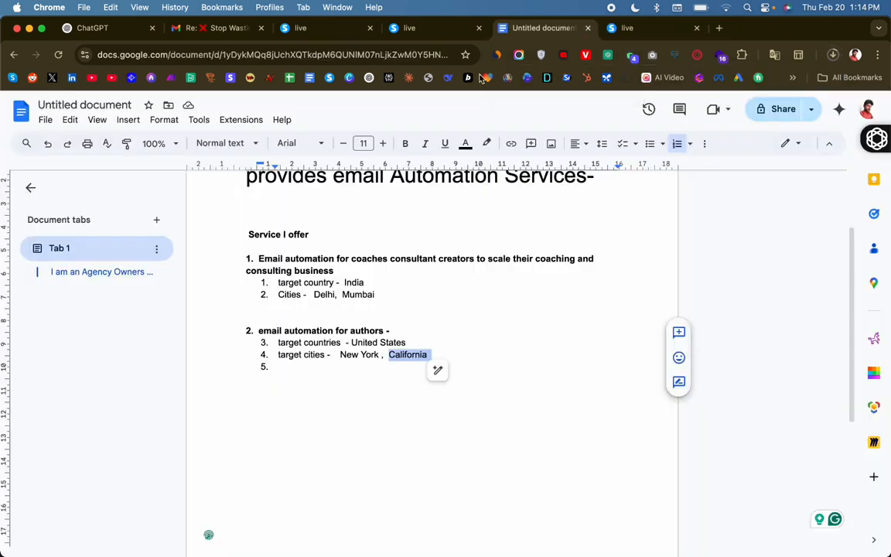
left_click(453, 30)
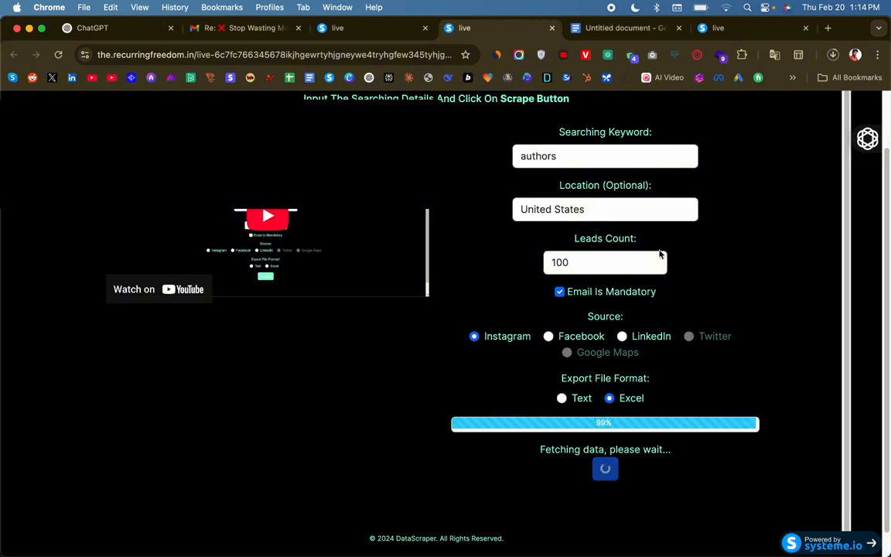
left_click(336, 31)
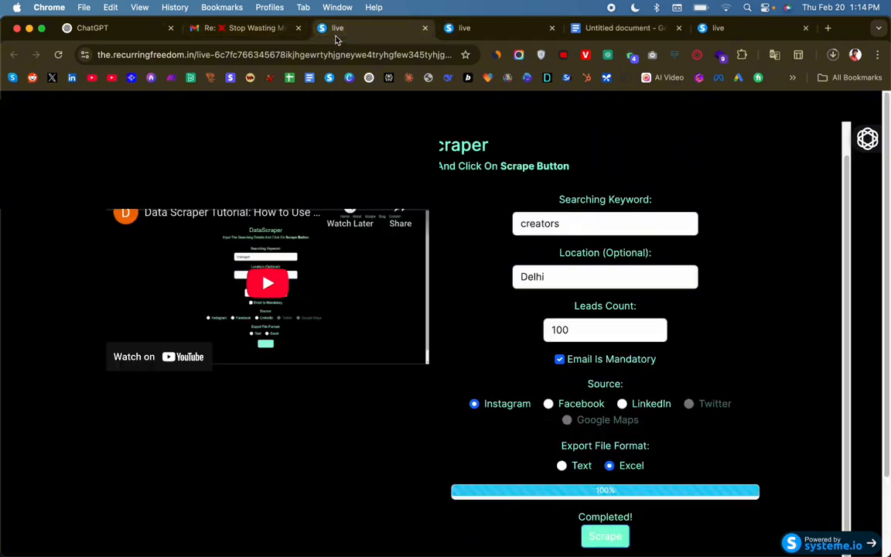
left_click(425, 28)
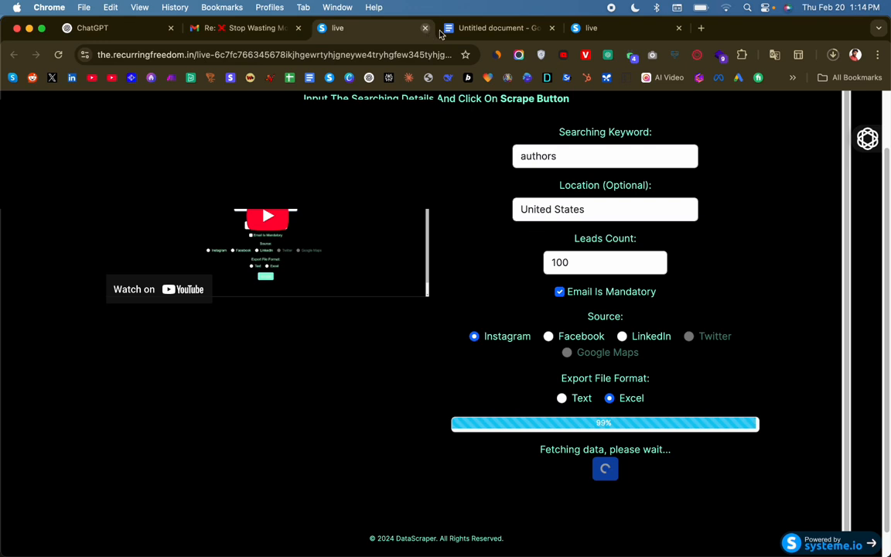
- Open the downloaded DataScraper_Result_Instagram_2025-02-20_07-44-00.xlsx in Excel and widen the URL and Email columns to show full entries
left_click(835, 54)
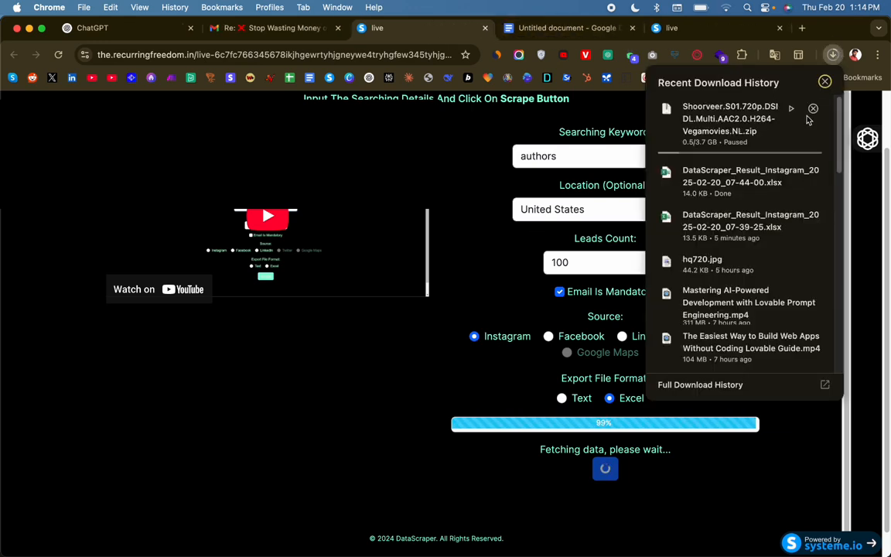
left_click(642, 159)
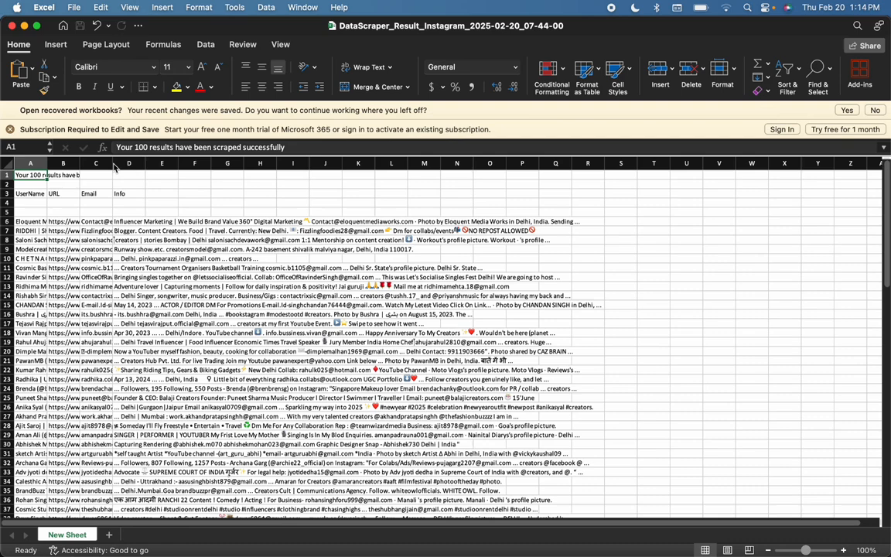
left_click_drag(114, 167, 367, 167)
left_click_drag(79, 167, 317, 164)
left_click_drag(603, 164, 502, 164)
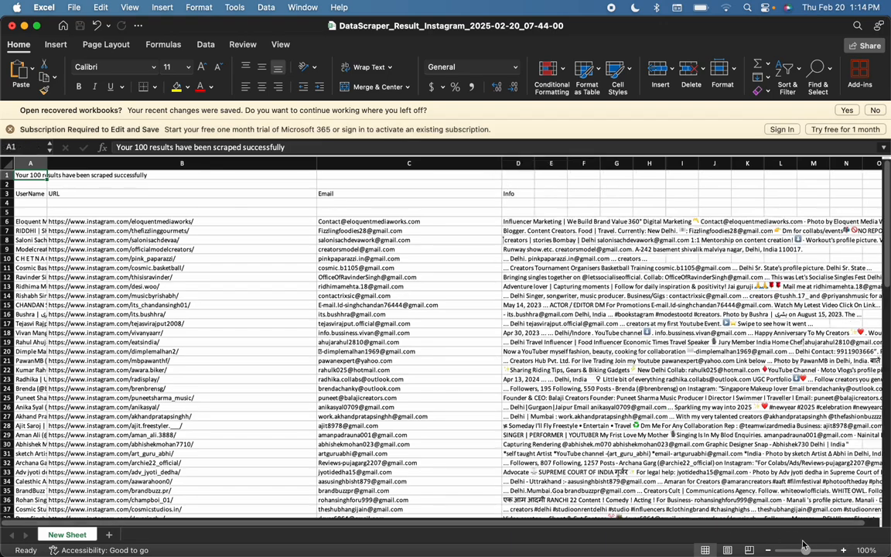
left_click_drag(811, 552, 812, 552)
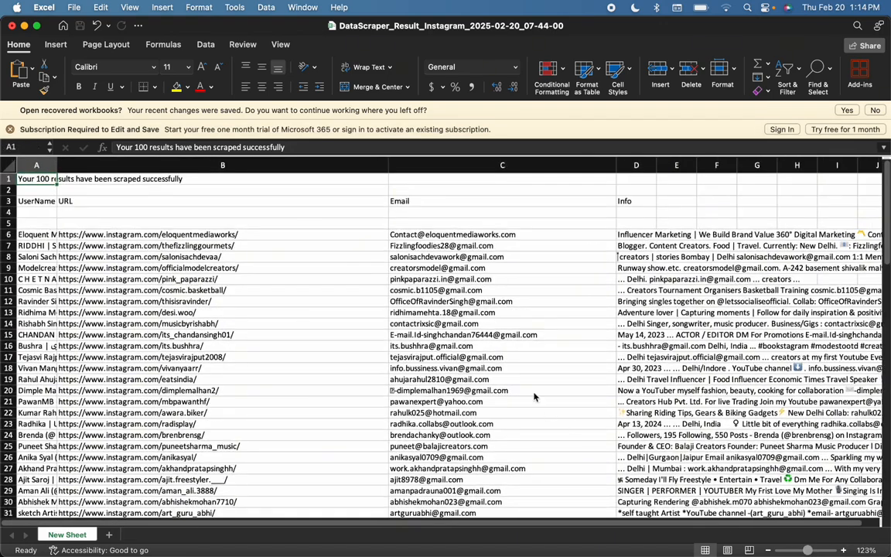
left_click_drag(387, 167, 289, 167)
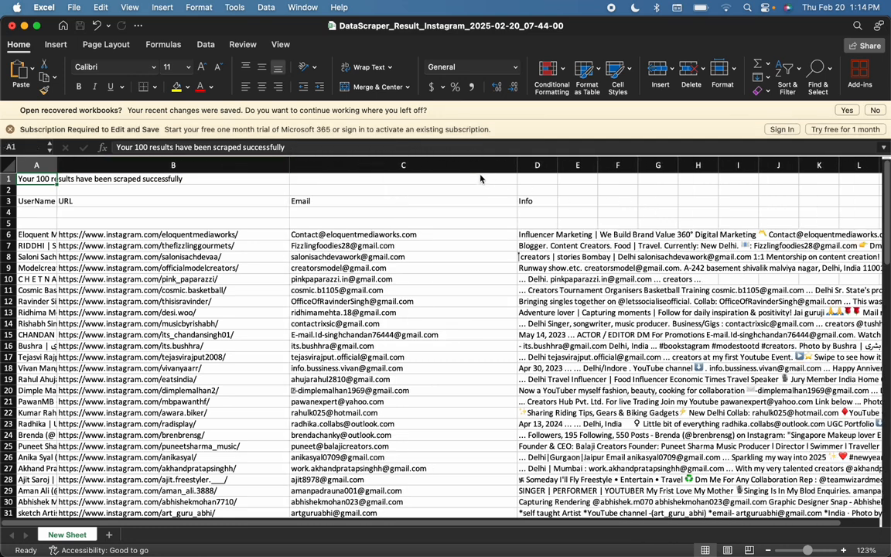
left_click_drag(517, 172, 459, 170)
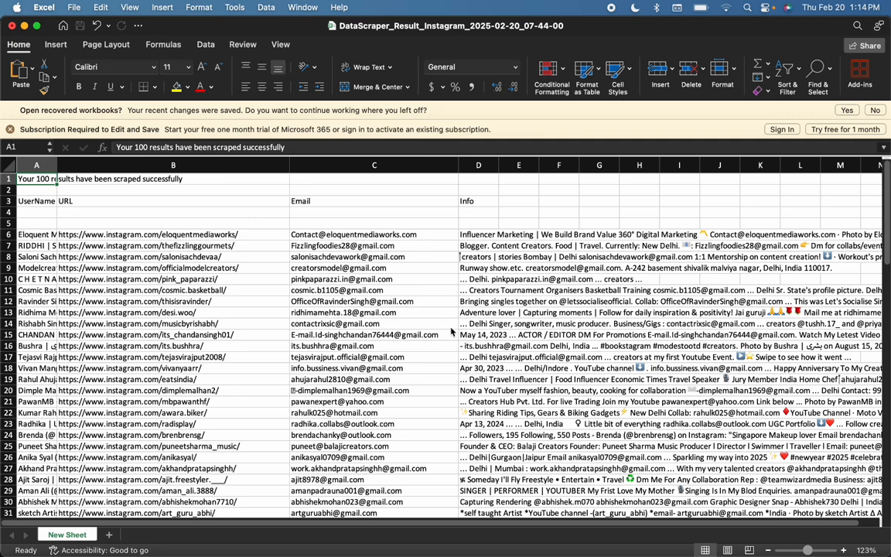
- Check the email in row 10, open that lead's Instagram profile in Chrome and look through the bio and posts
left_click(334, 280)
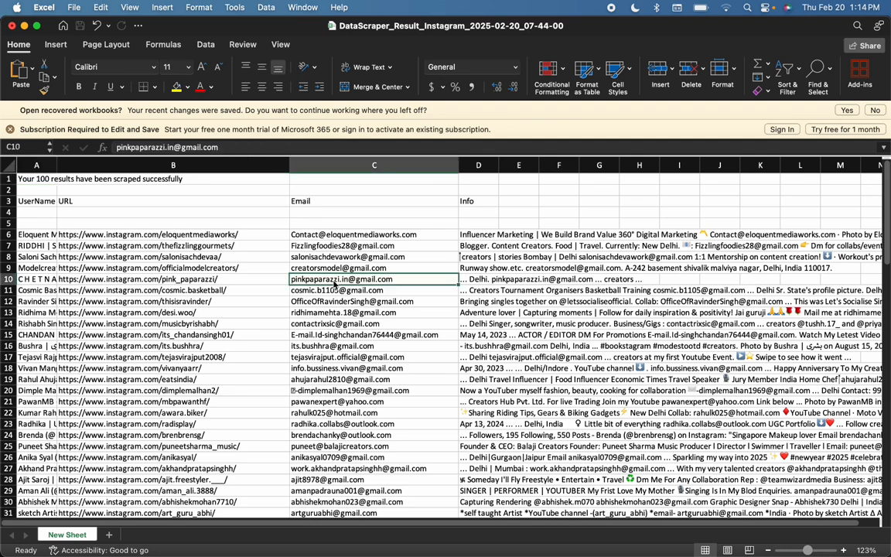
left_click(192, 283)
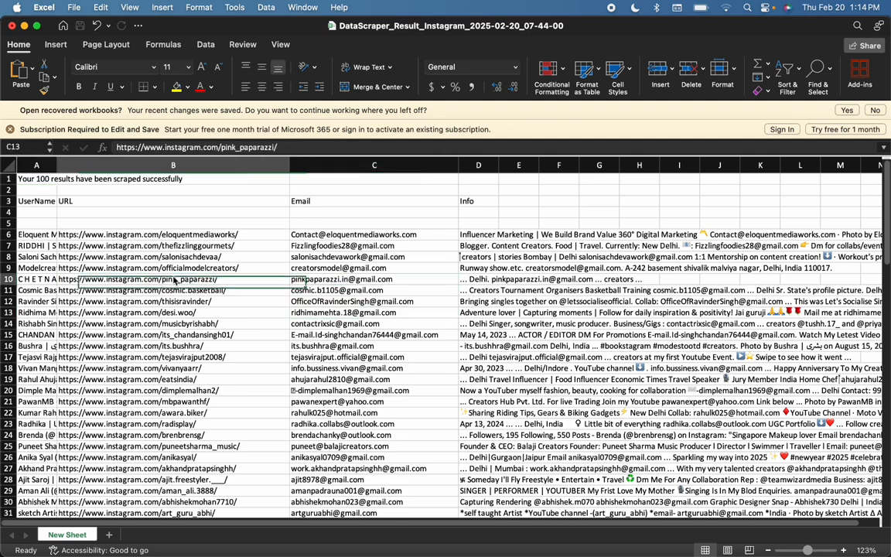
key("super+Tab")
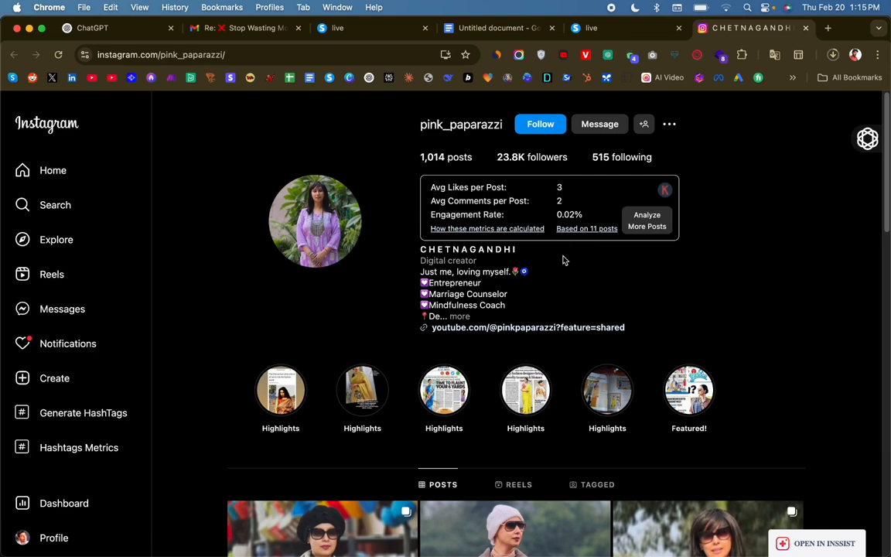
scroll(495, 288, "down", 5)
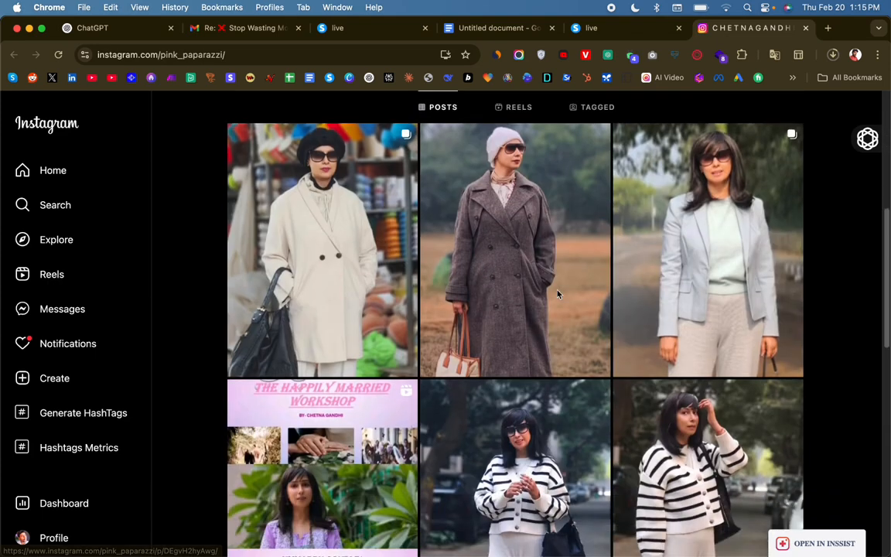
scroll(501, 261, "down", 1)
scroll(495, 325, "up", 6)
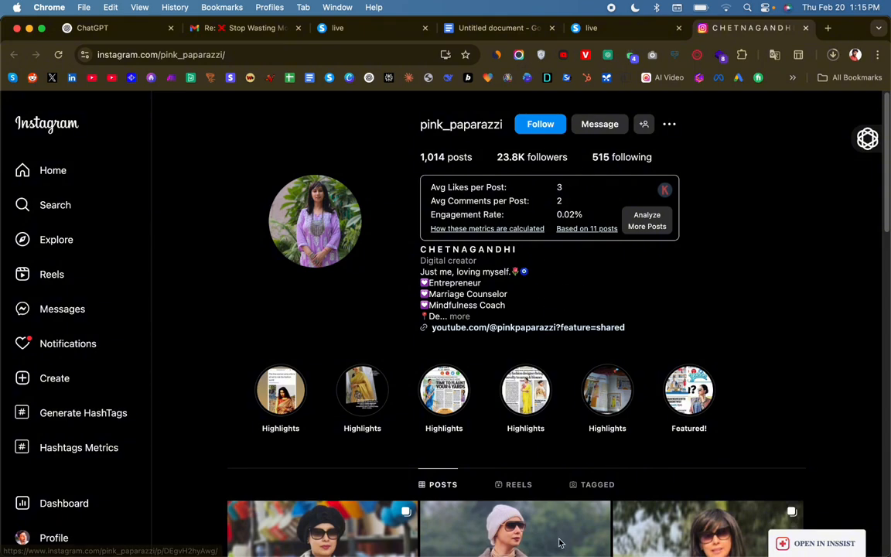
mouse_move(543, 541)
- Return to the Excel results sheet and review the Info entries in rows 10, 14, 16, 21 and 26
left_click(710, 534)
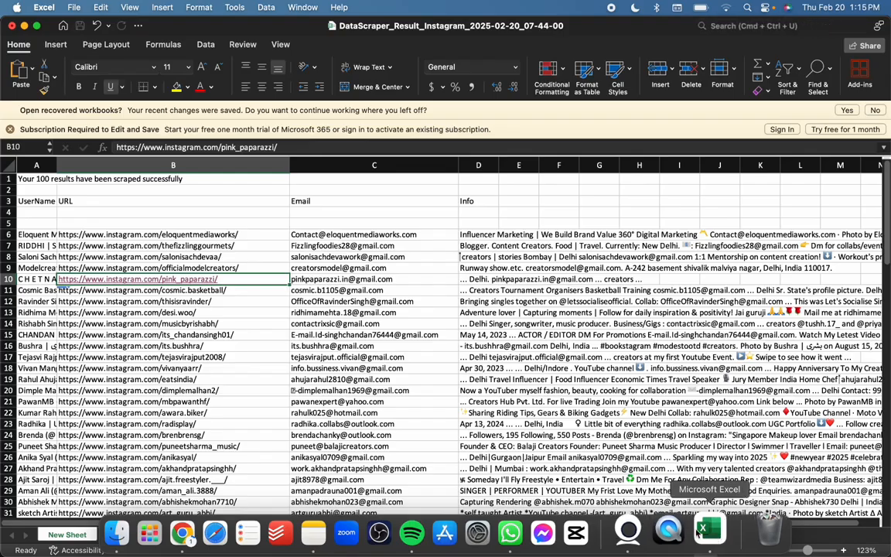
left_click(490, 279)
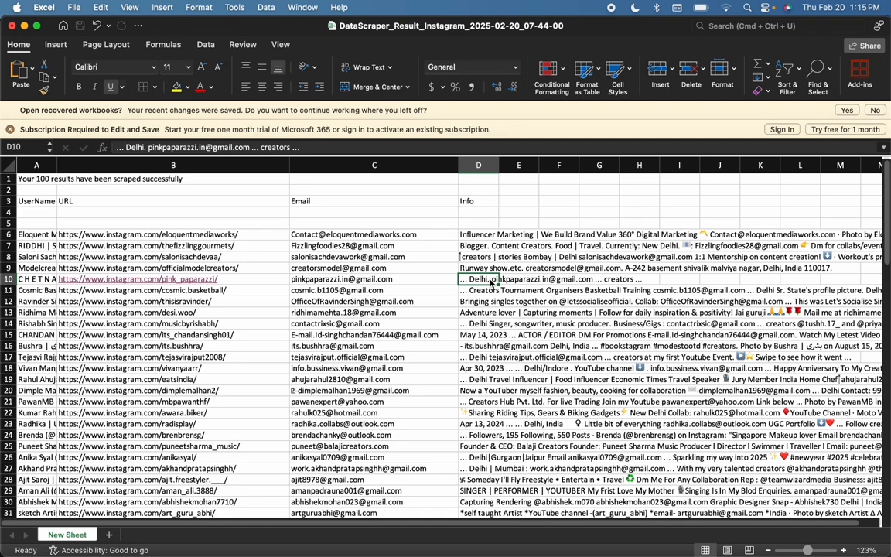
left_click(499, 324)
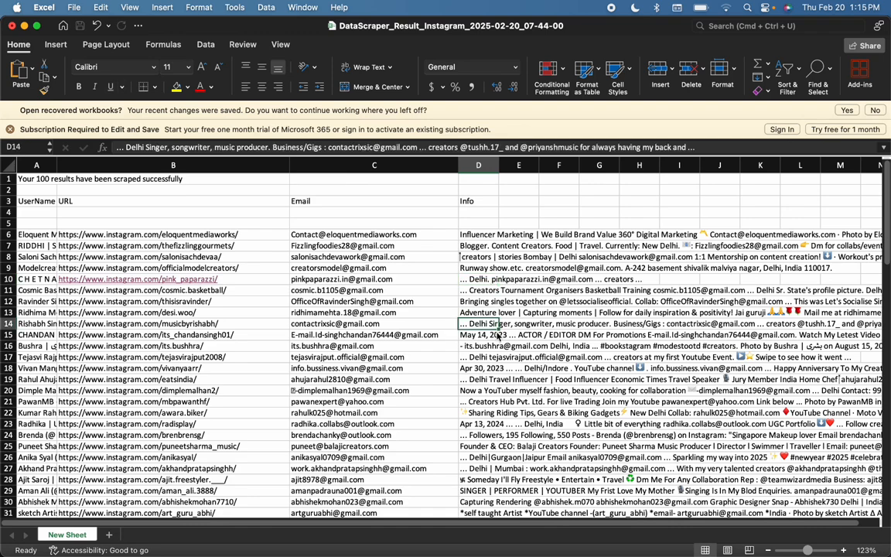
scroll(499, 334, "down", 3)
left_click(482, 313)
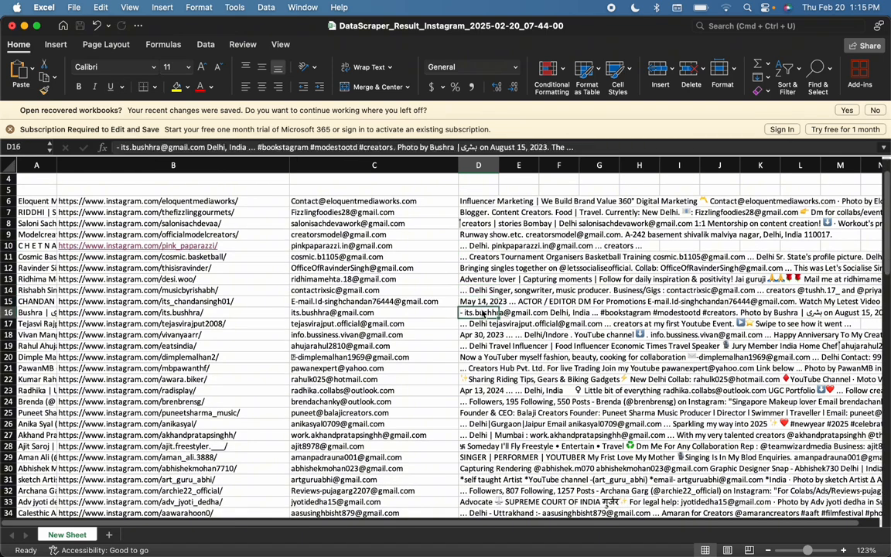
scroll(478, 289, "down", 5)
left_click(481, 293)
scroll(483, 296, "down", 5)
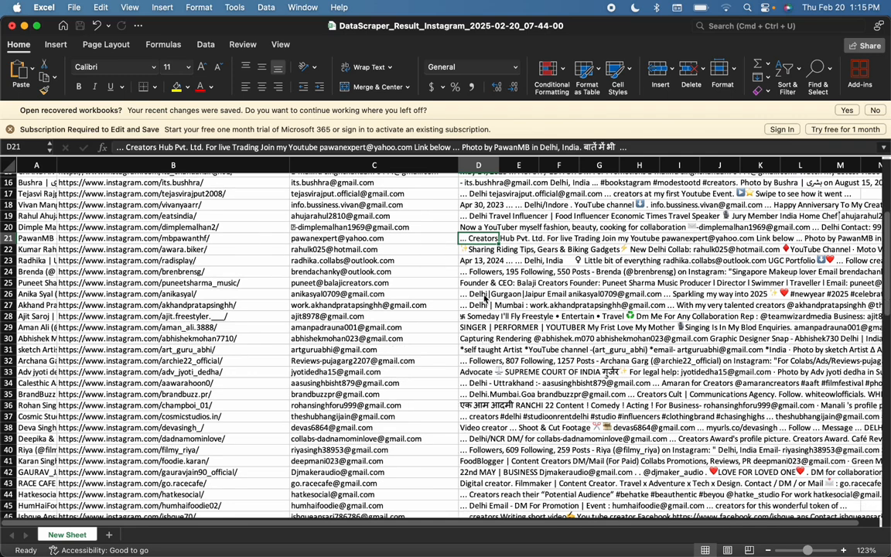
left_click(491, 295)
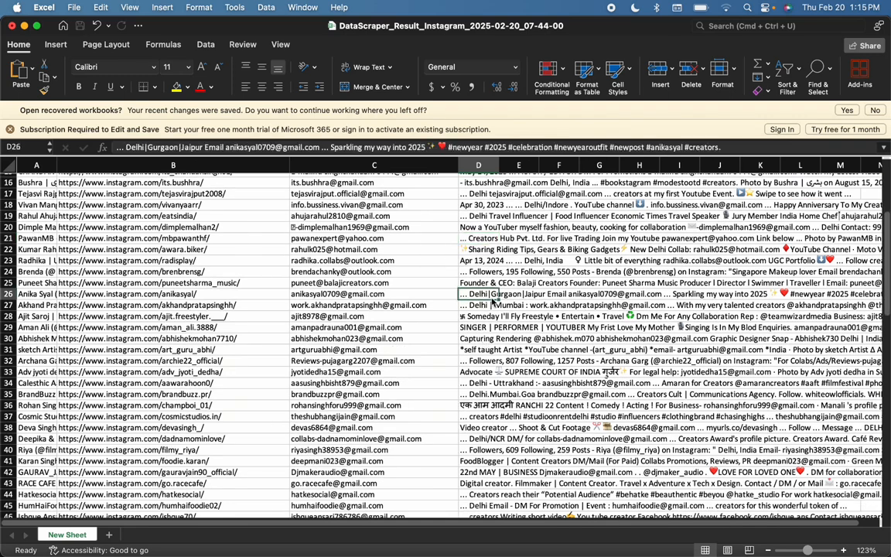
- Check the email and URL in row 26 and go to the last lead in the URL column
left_click(336, 295)
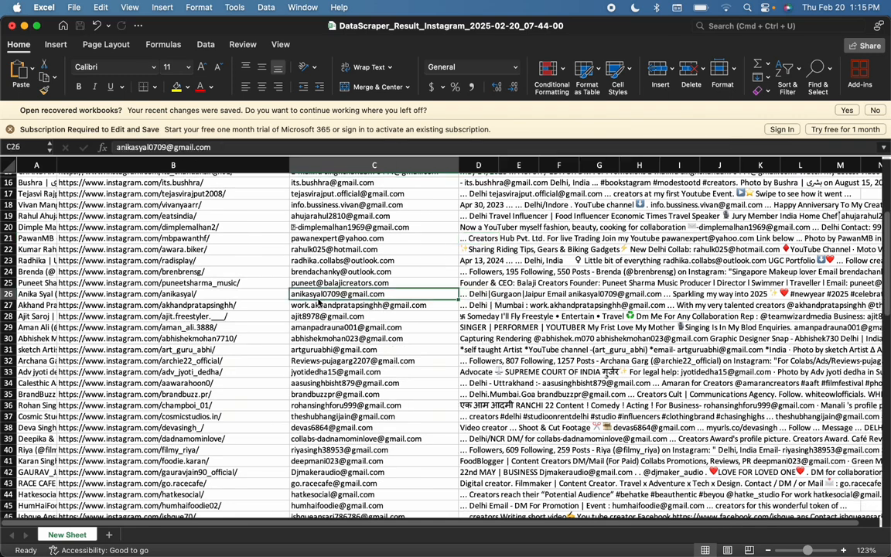
left_click(238, 294)
key("super+Down")
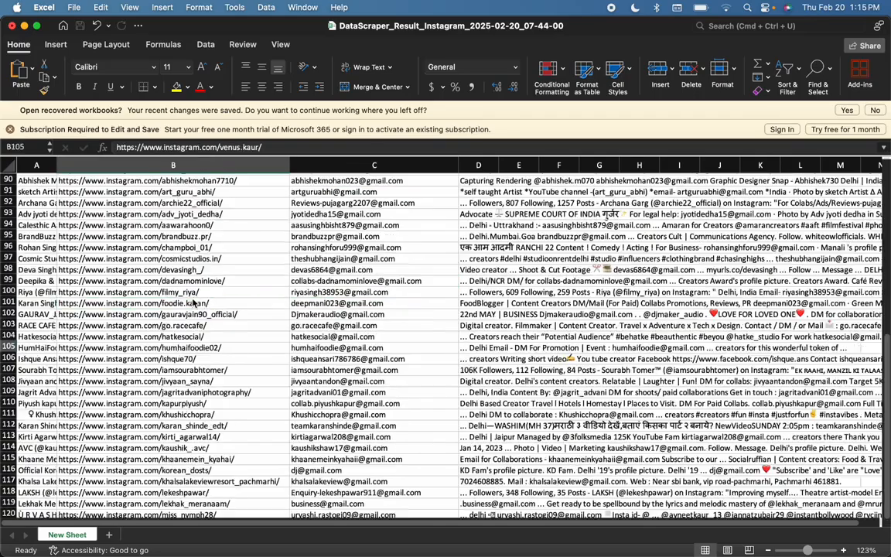
scroll(410, 400, "up", 5)
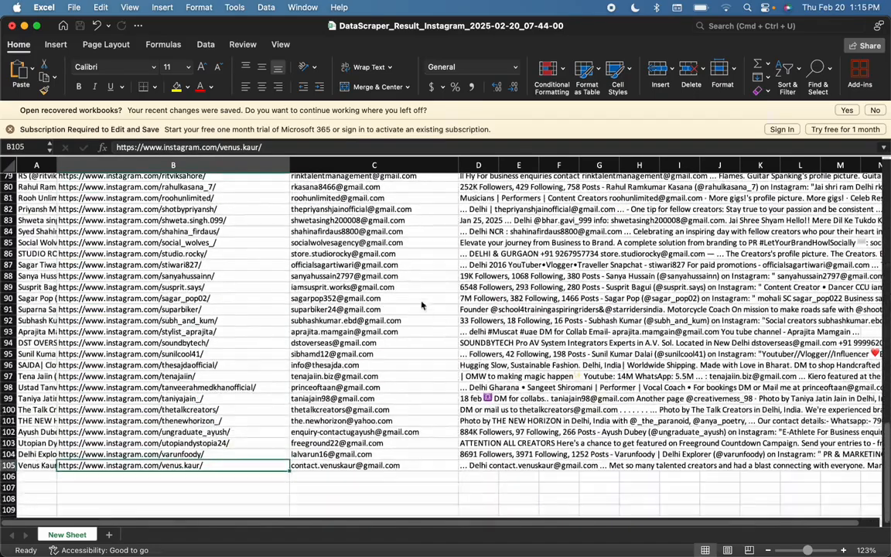
- Review the Info and Email entries in row 90, then open that lead's Instagram profile and browse it
left_click(469, 300)
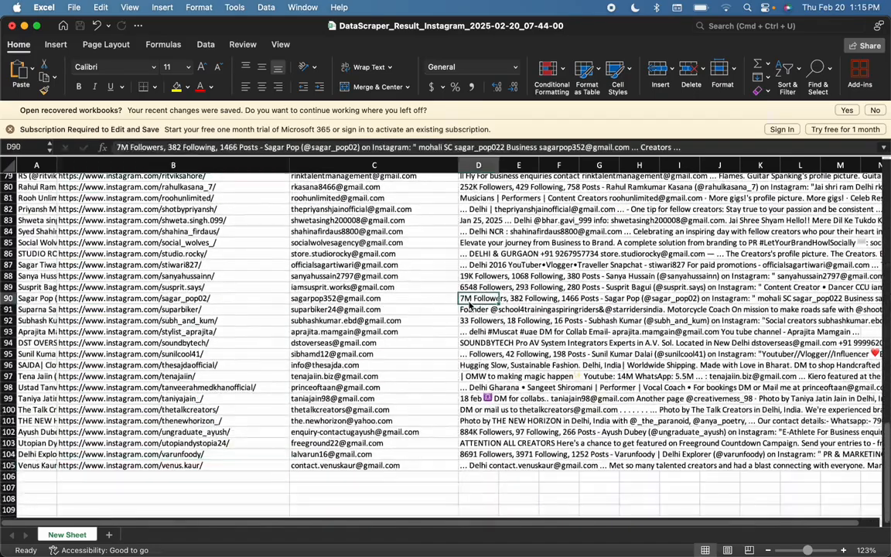
left_click(365, 301)
double_click(200, 299)
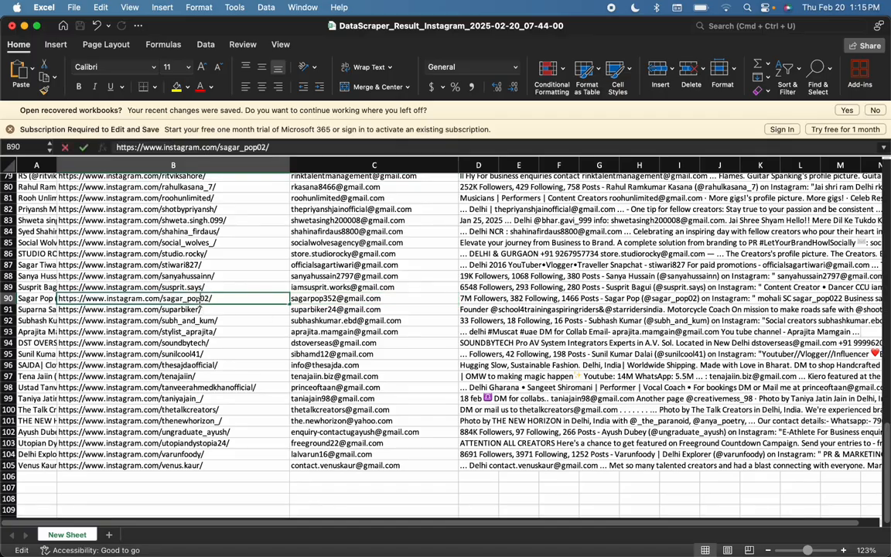
left_click(252, 325)
left_click(177, 300)
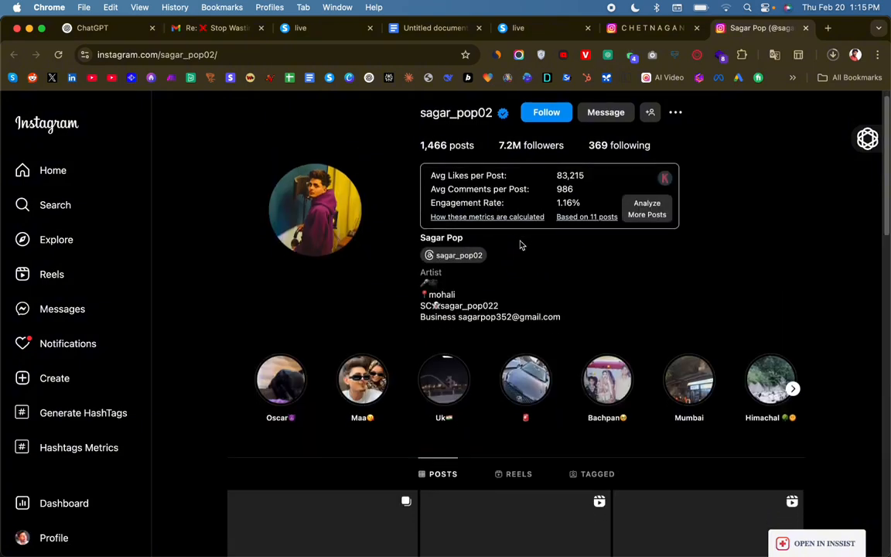
scroll(521, 245, "down", 5)
scroll(521, 244, "up", 5)
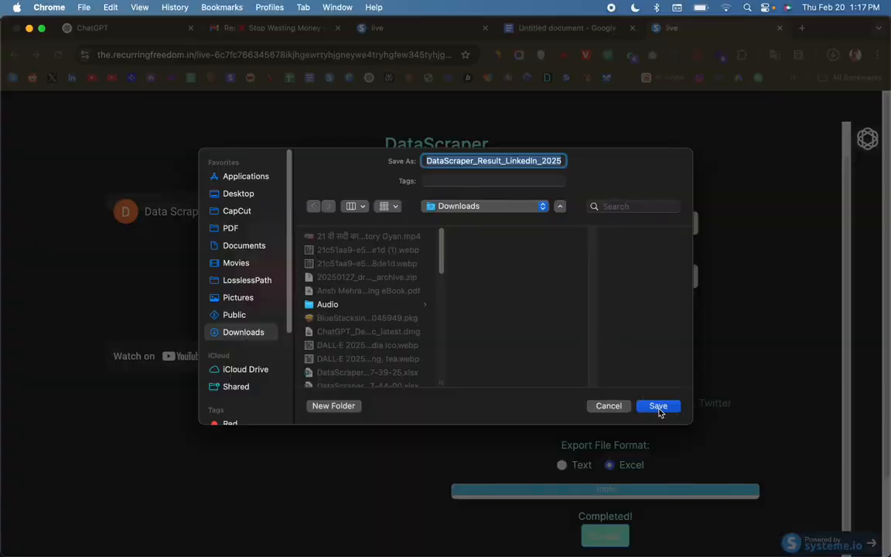
- Save the seo agency results as DataScraper_Result_LinkedIn_2025-02-20_07-47-24.xlsx and open them in Excel with wider URL and Email columns
left_click(659, 408)
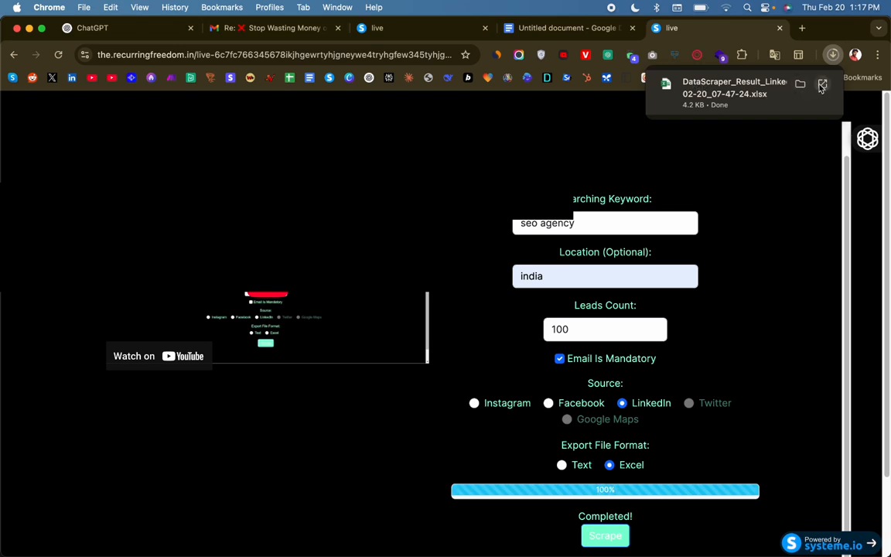
left_click(822, 85)
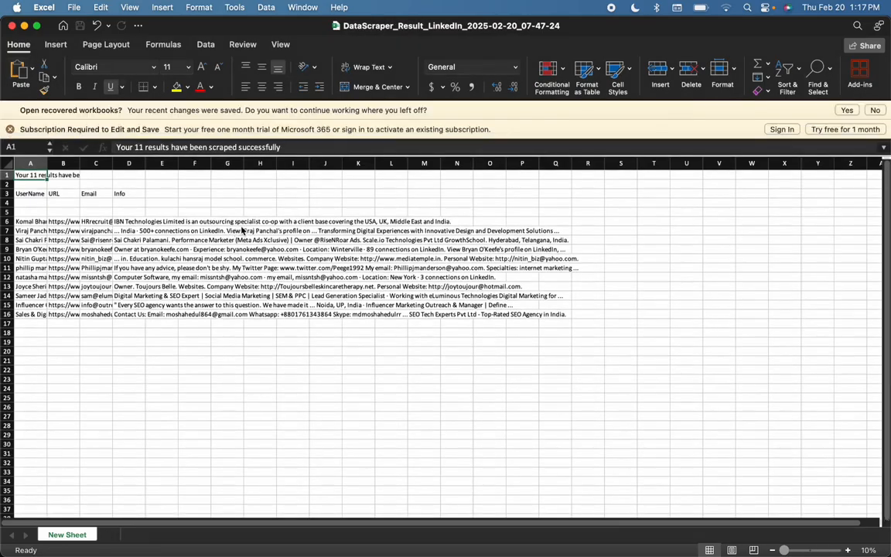
left_click_drag(81, 165, 375, 174)
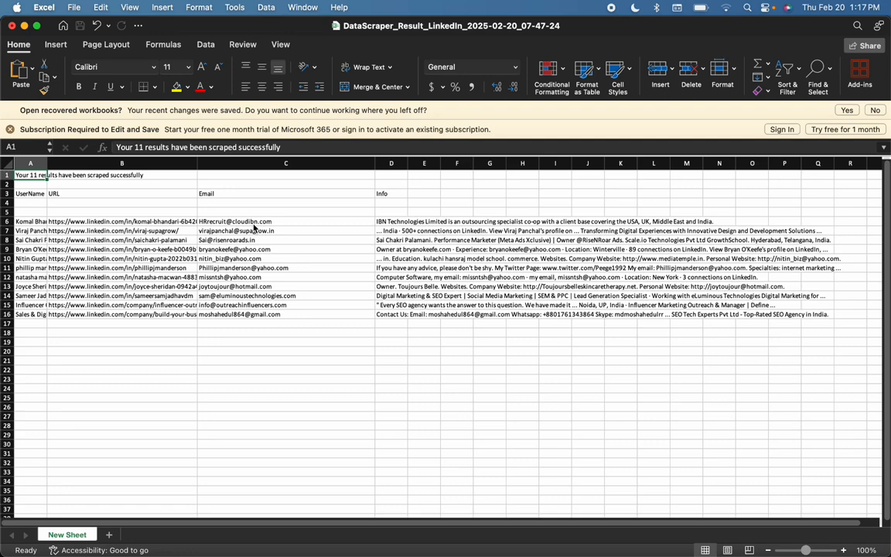
- Review the scraped emails from C6 down and widen the URL column to show the full LinkedIn addresses
left_click_drag(254, 223, 294, 338)
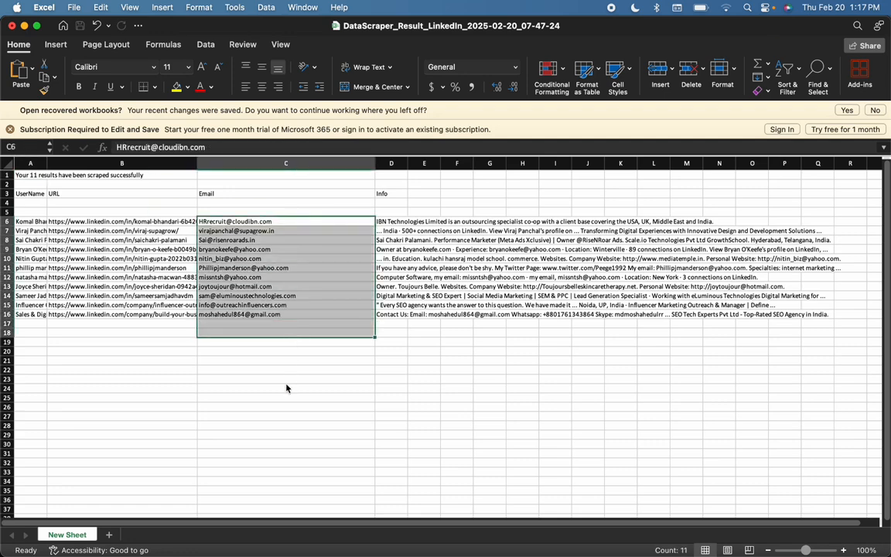
left_click(286, 383)
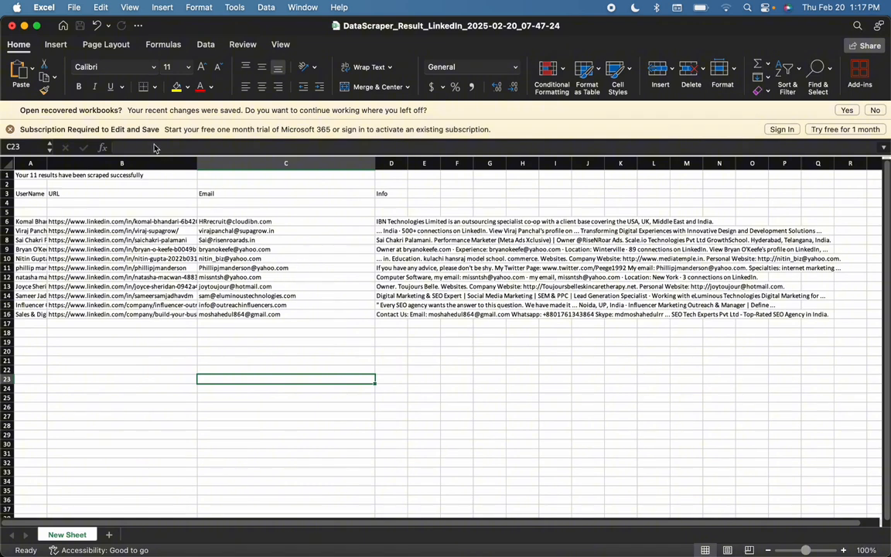
left_click_drag(196, 163, 281, 164)
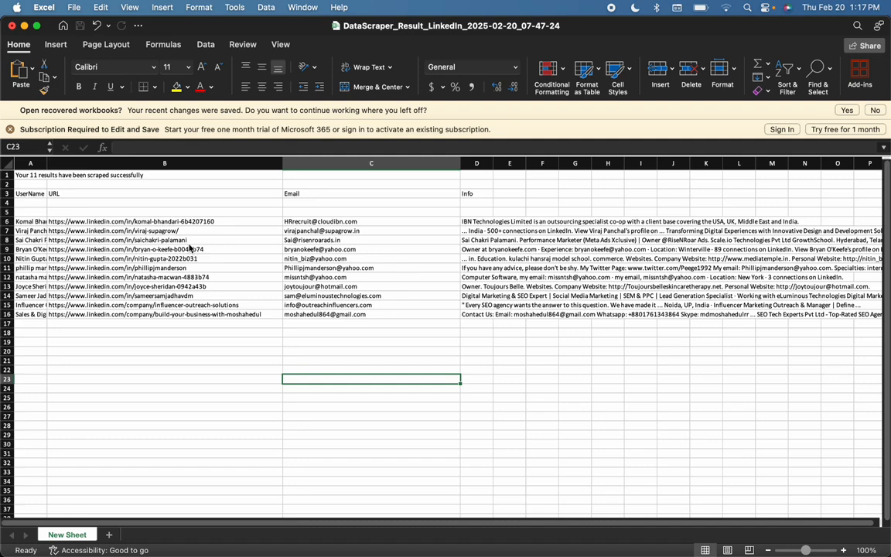
left_click(161, 234)
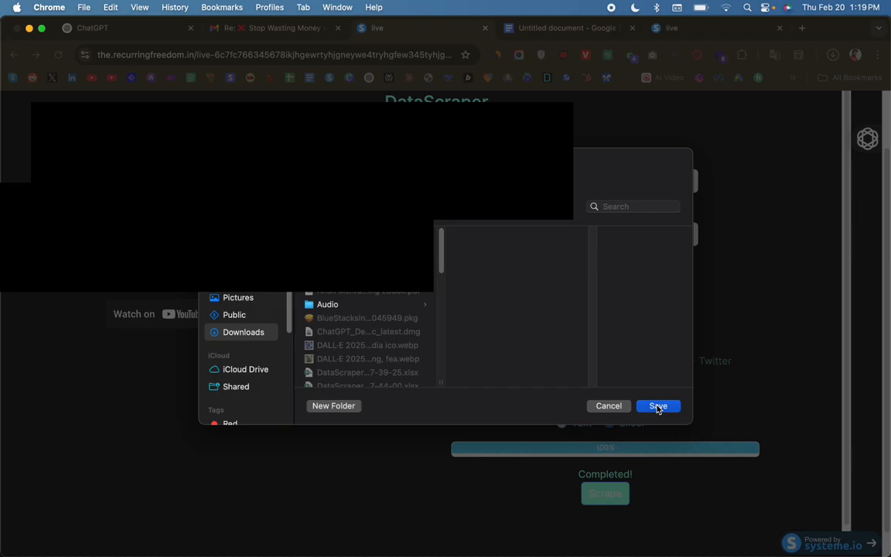
- Save the authors results as DataScraper_Result_Instagram_2025-02-20_07-49-25.xlsx and open them in Excel with wider Email and URL columns
left_click(658, 406)
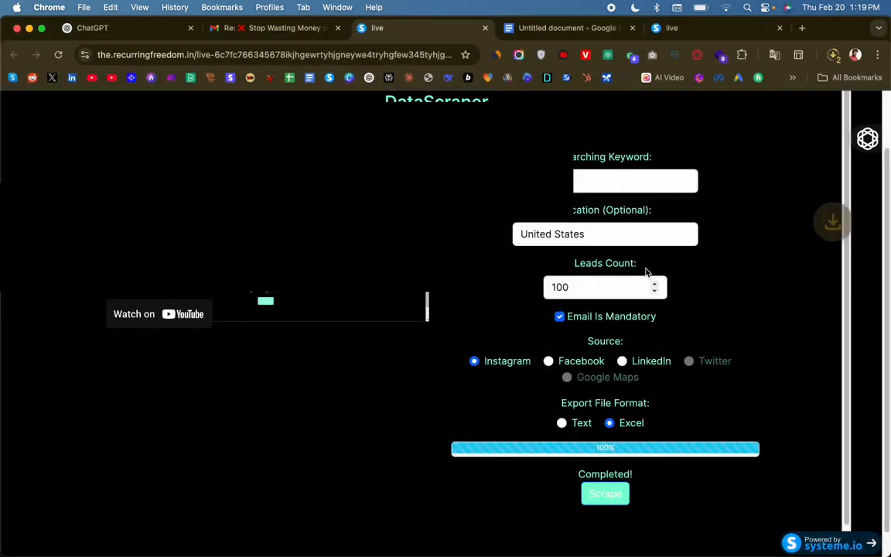
left_click(823, 85)
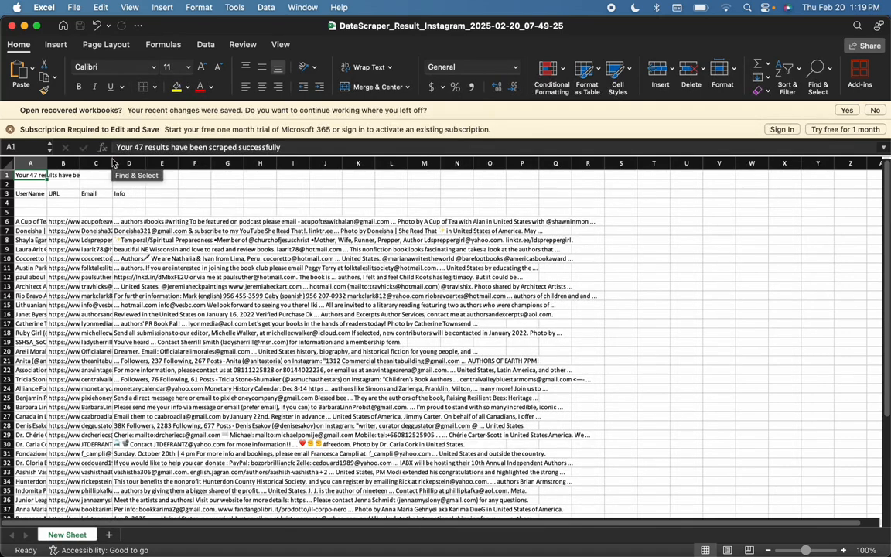
left_click_drag(112, 163, 314, 185)
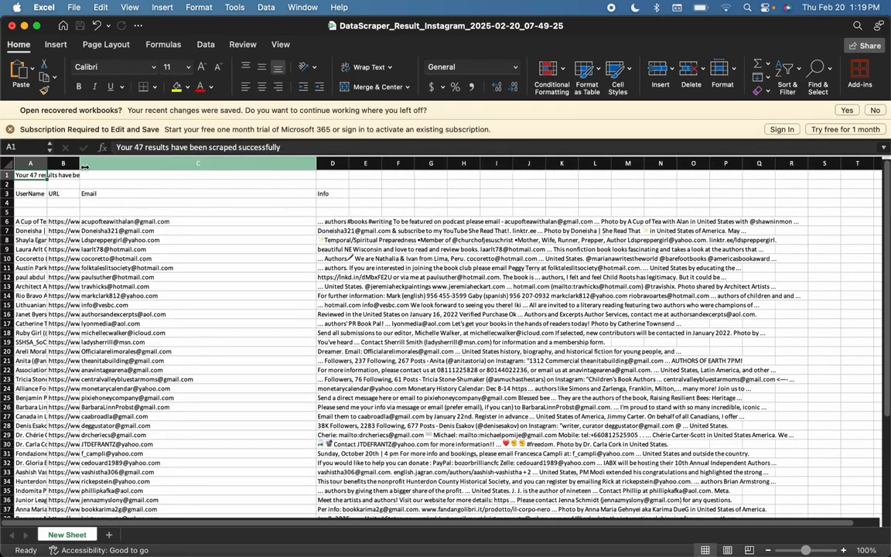
left_click_drag(79, 162, 207, 179)
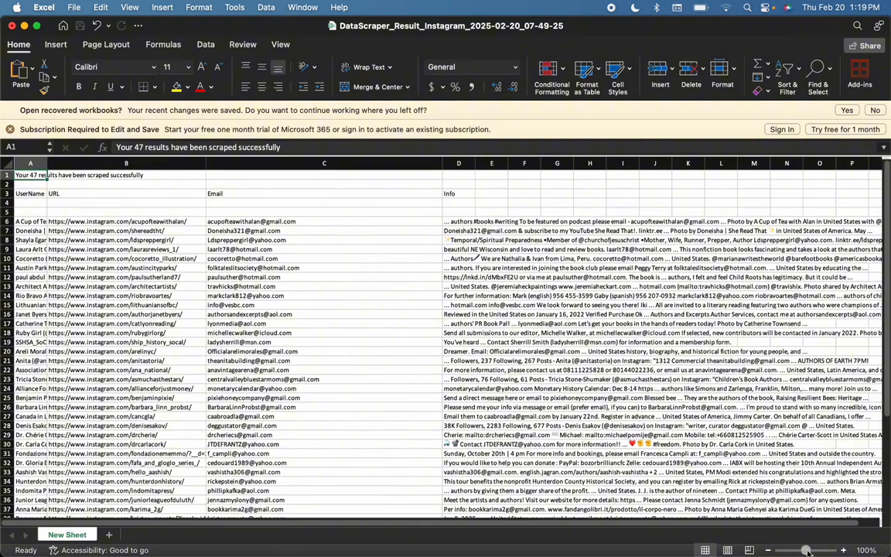
- Narrow the Email column to fit the addresses and enlarge the sheet's display to 152%
mouse_move(806, 551)
left_mouse_down()
mouse_move(817, 551)
mouse_move(785, 550)
mouse_move(802, 550)
left_mouse_up()
left_click_drag(406, 163, 292, 162)
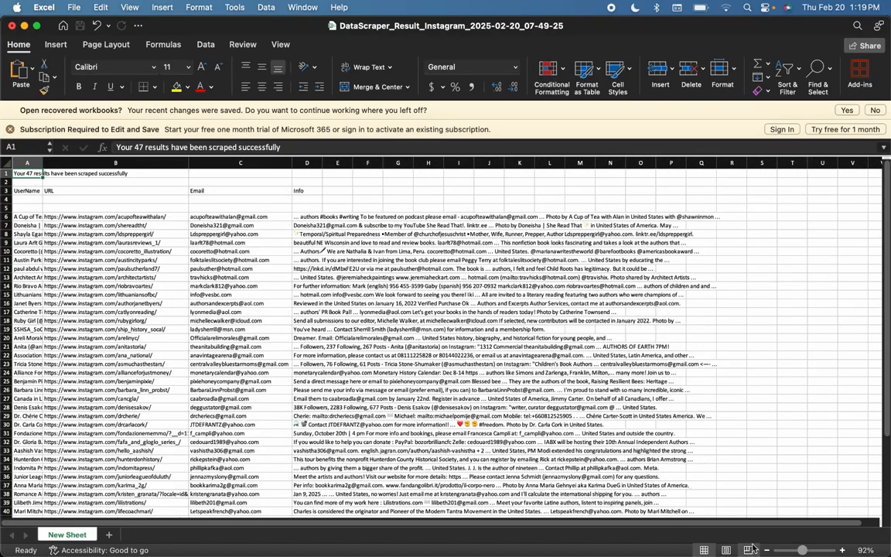
left_click_drag(802, 550, 809, 551)
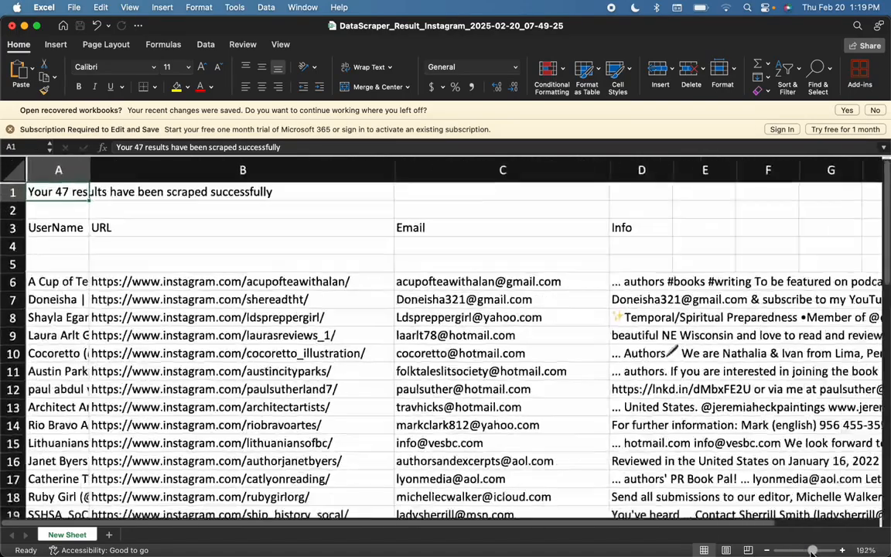
scroll(491, 345, "down", 3)
scroll(433, 294, "up", 2)
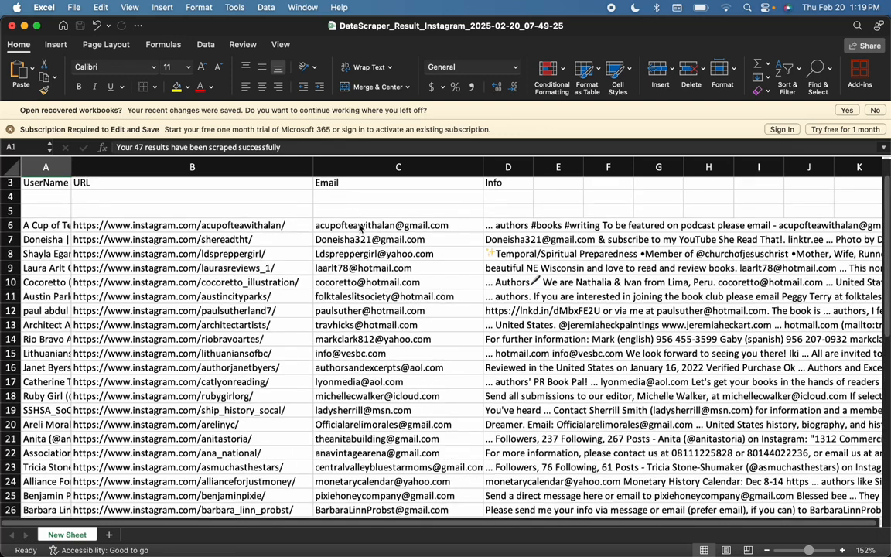
- Review the scraped authors emails from C6 down to C28 along with their Info entries
left_click_drag(360, 227, 378, 434)
left_click(379, 453)
scroll(379, 452, "down", 5)
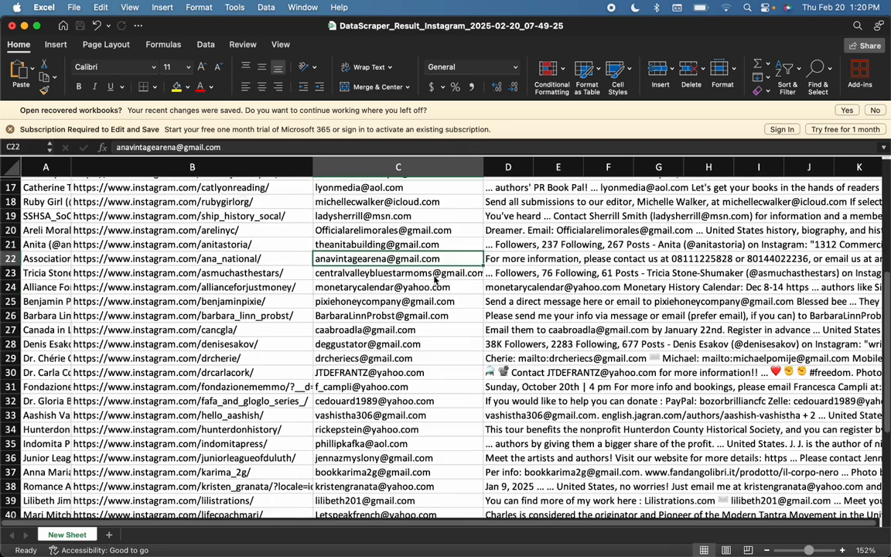
key("Right")
key("Down")
key("Down")
key("Down")
key("Down")
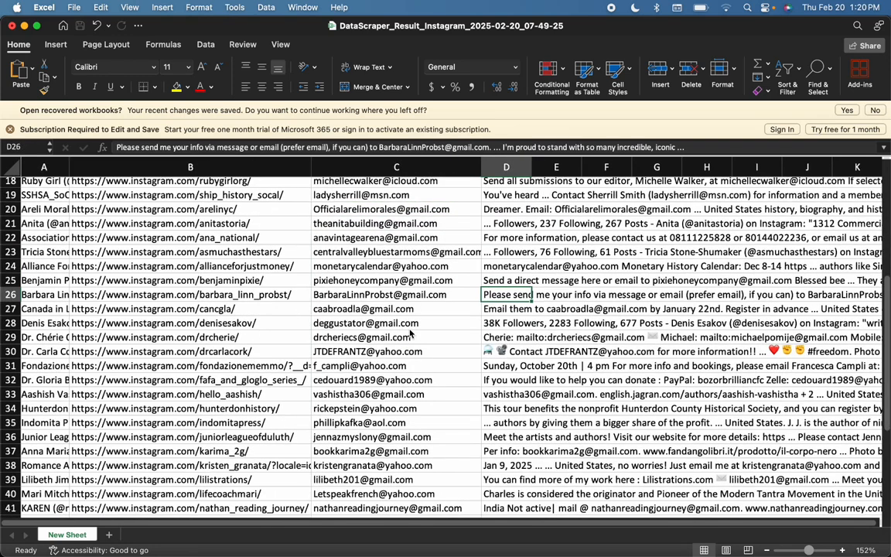
scroll(370, 298, "down", 1)
left_click(372, 297)
left_click(382, 324)
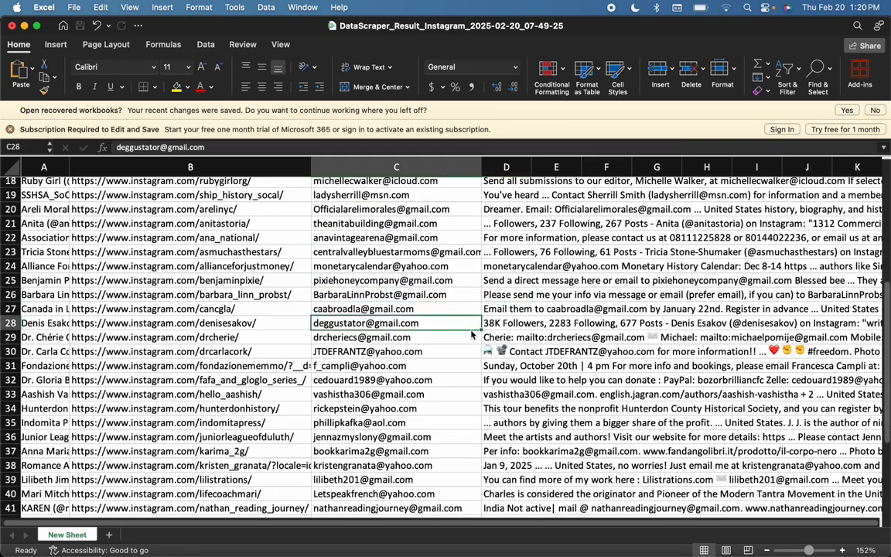
- Turn the Instagram URL in B28 into a live link and open that lead's profile in Chrome
double_click(258, 330)
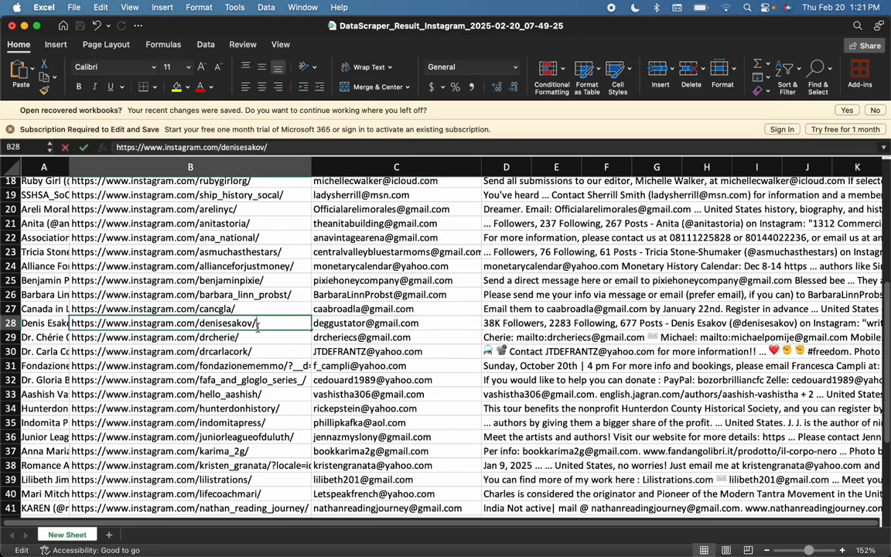
key("Tab")
key("Down")
left_click(229, 331)
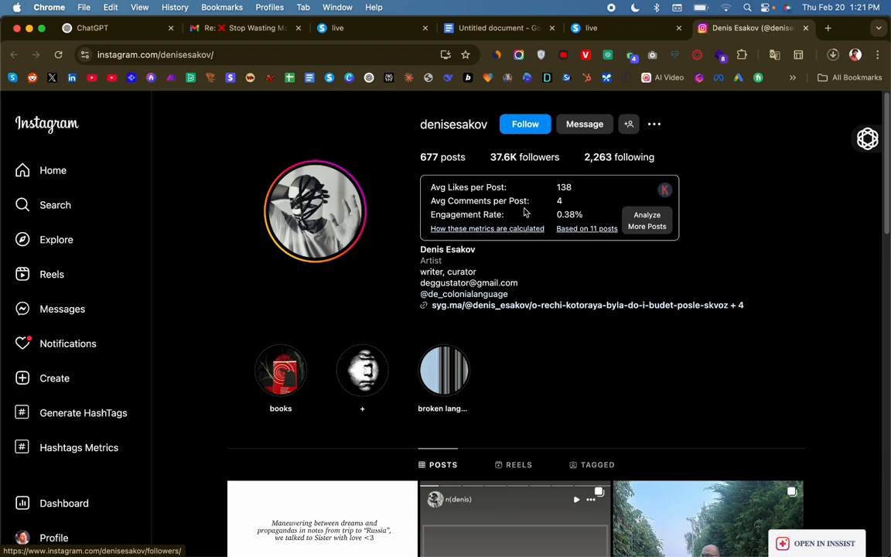
- Check the lead's profile for the scraped email by highlighting it in the bio, and browse the posts
scroll(523, 209, "down", 1)
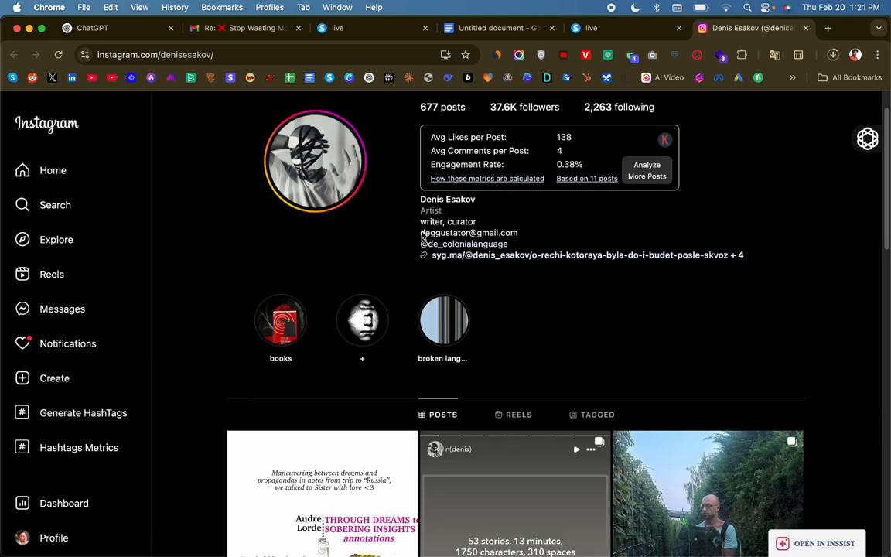
left_click_drag(424, 234, 507, 245)
scroll(522, 306, "down", 4)
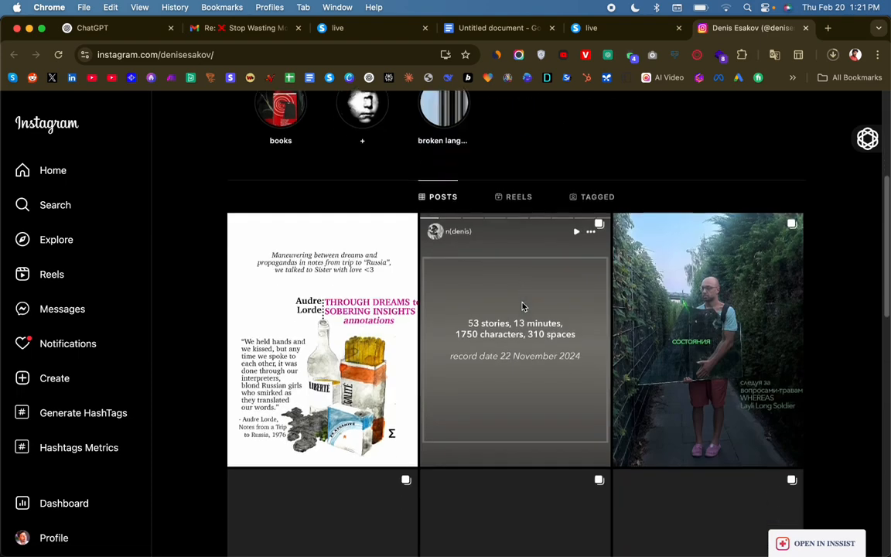
scroll(522, 306, "up", 5)
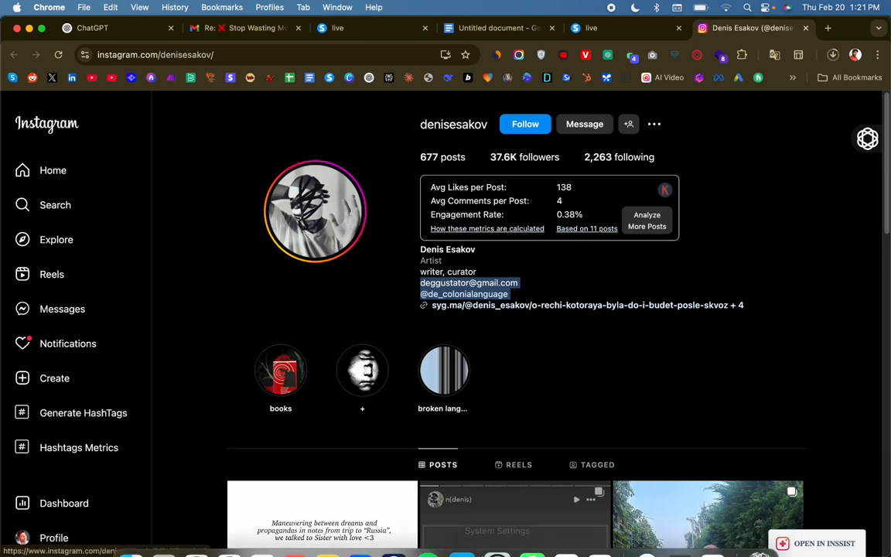
- Return to the Excel results, scan the remaining rows and open the Instagram link in B31
left_click(707, 530)
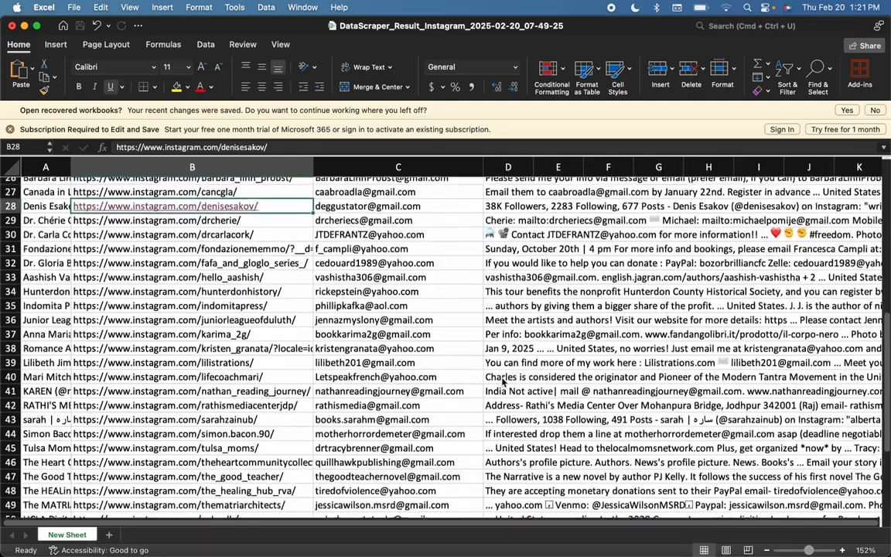
scroll(433, 392, "down", 5)
scroll(433, 393, "up", 6)
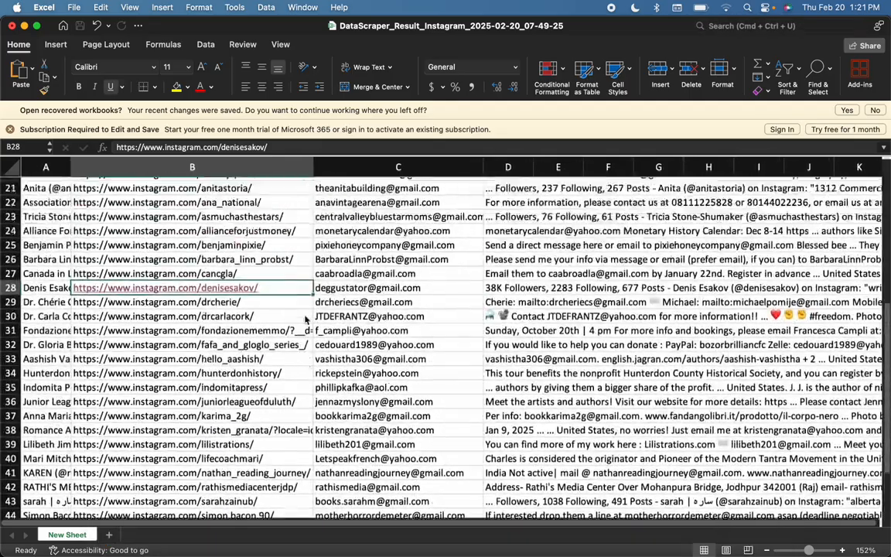
scroll(306, 319, "up", 1)
left_click(372, 432)
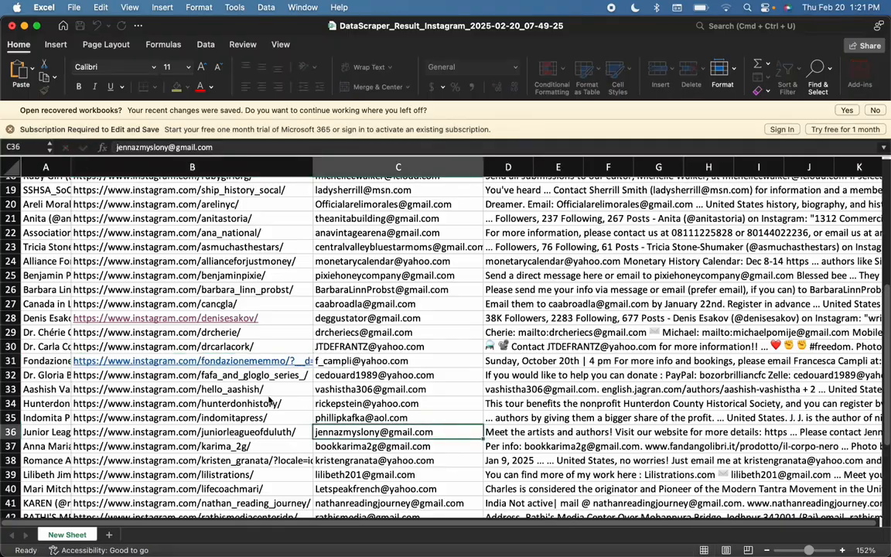
left_click(193, 361)
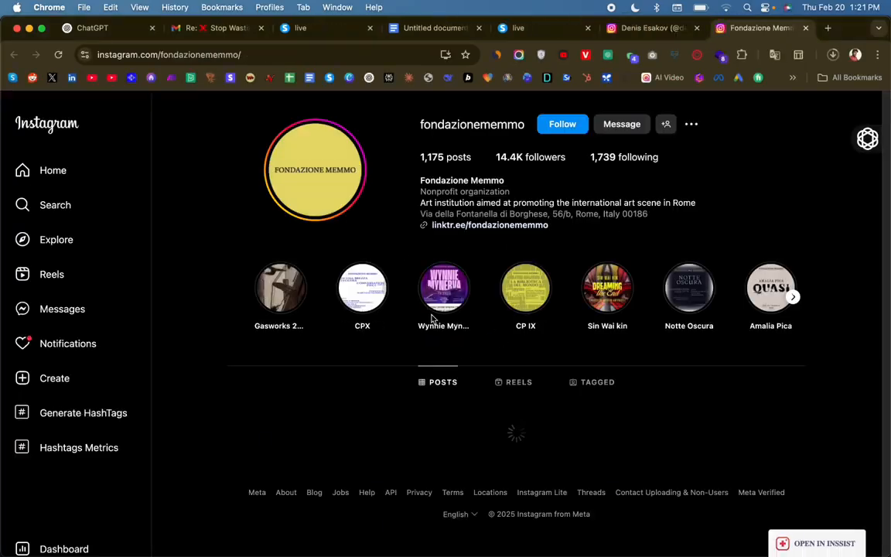
- Browse the Fondazione Memmo profile's posts and bio details
scroll(468, 297, "down", 5)
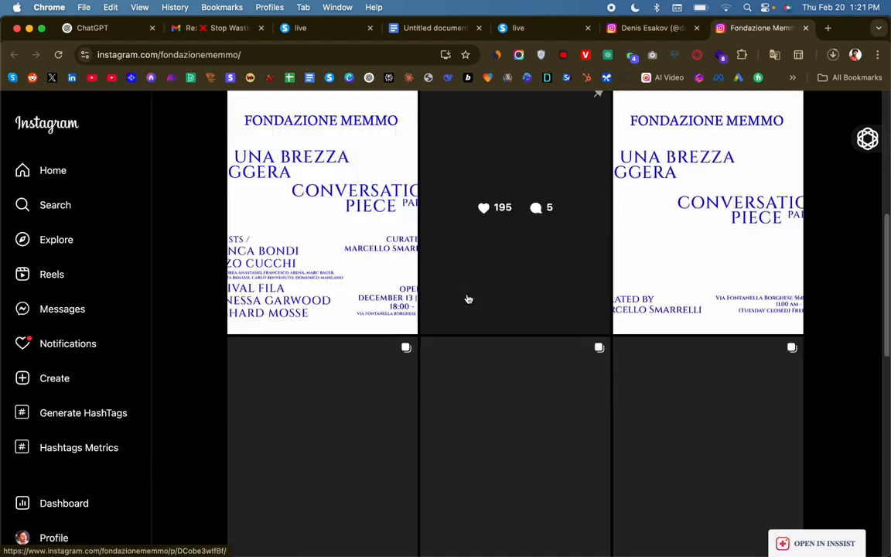
scroll(467, 298, "up", 2)
scroll(433, 263, "down", 5)
scroll(458, 282, "up", 5)
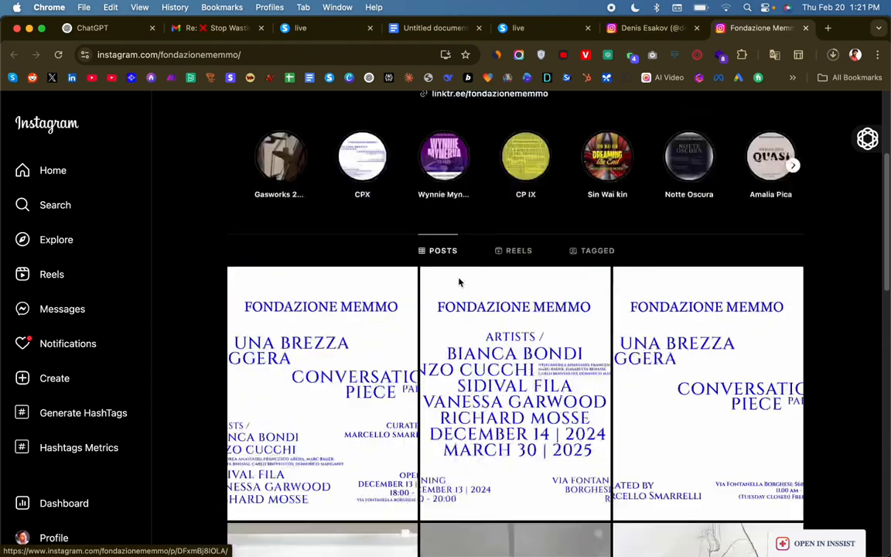
scroll(458, 282, "up", 2)
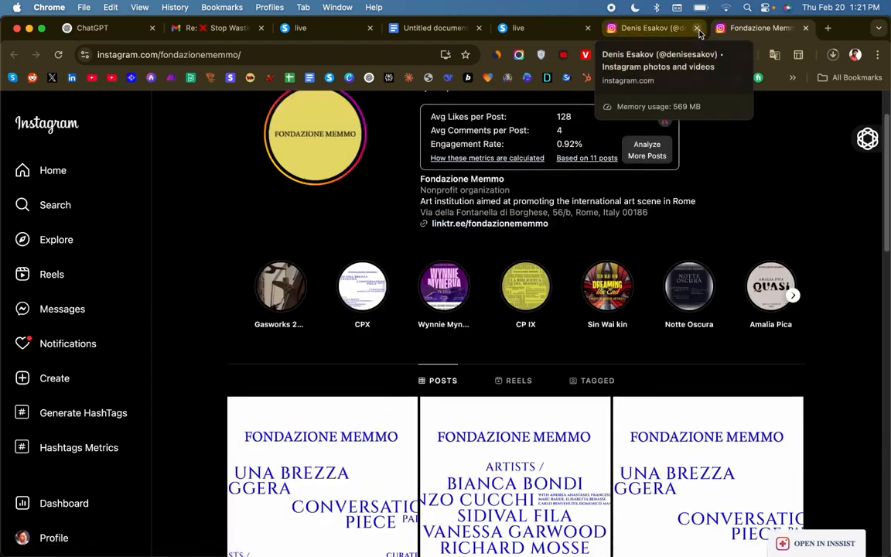
- Close the first lead's profile tab, switch to the Google Docs service outline and start an empty line below the authors service list
left_click(697, 29)
left_click(417, 28)
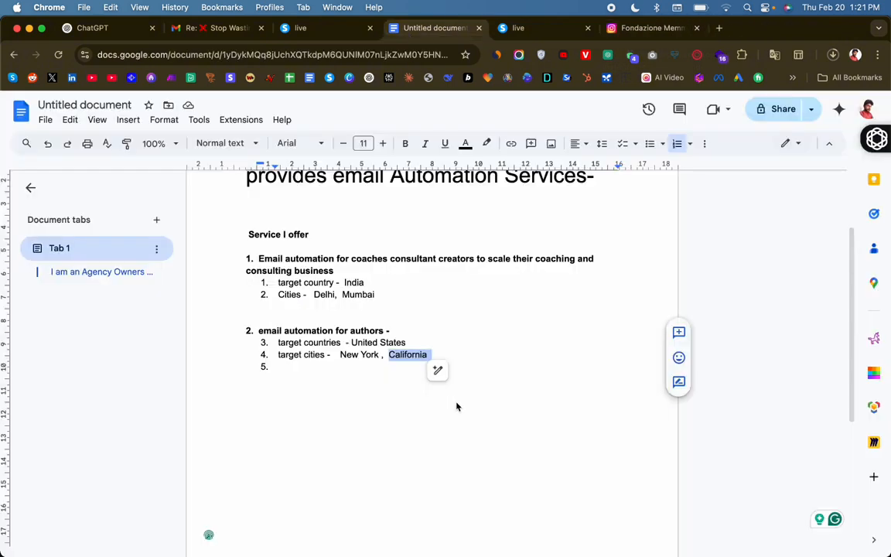
scroll(457, 407, "up", 2)
double_click(368, 309)
scroll(389, 396, "down", 2)
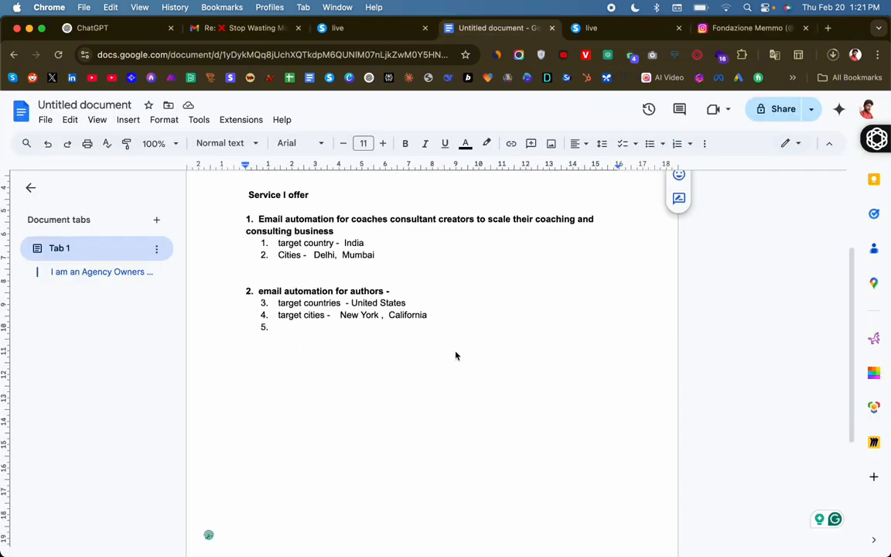
left_click(456, 356)
key("Return")
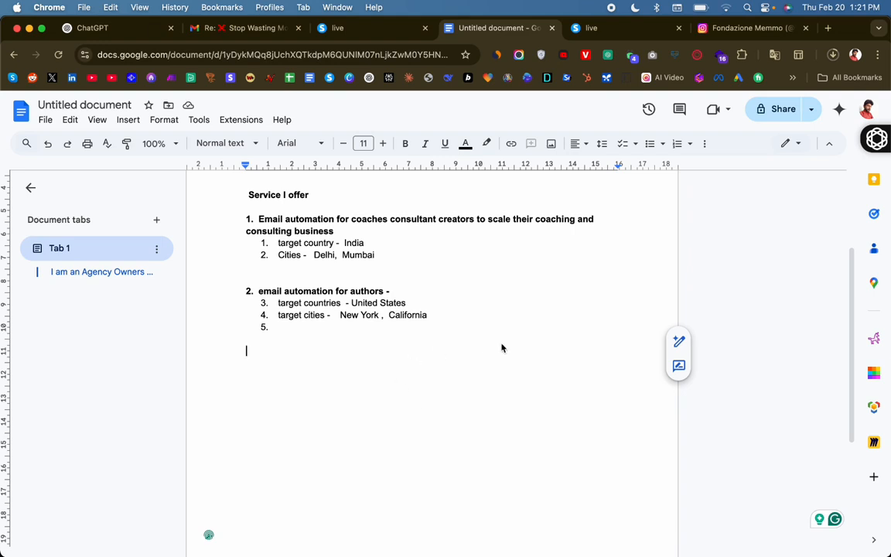
- Return to the lead scraper form holding the seo agency search
left_click(591, 28)
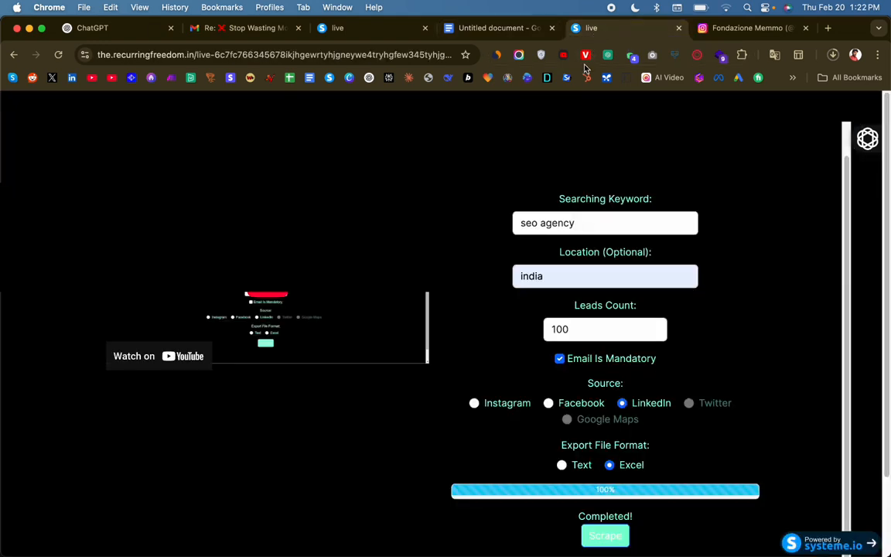